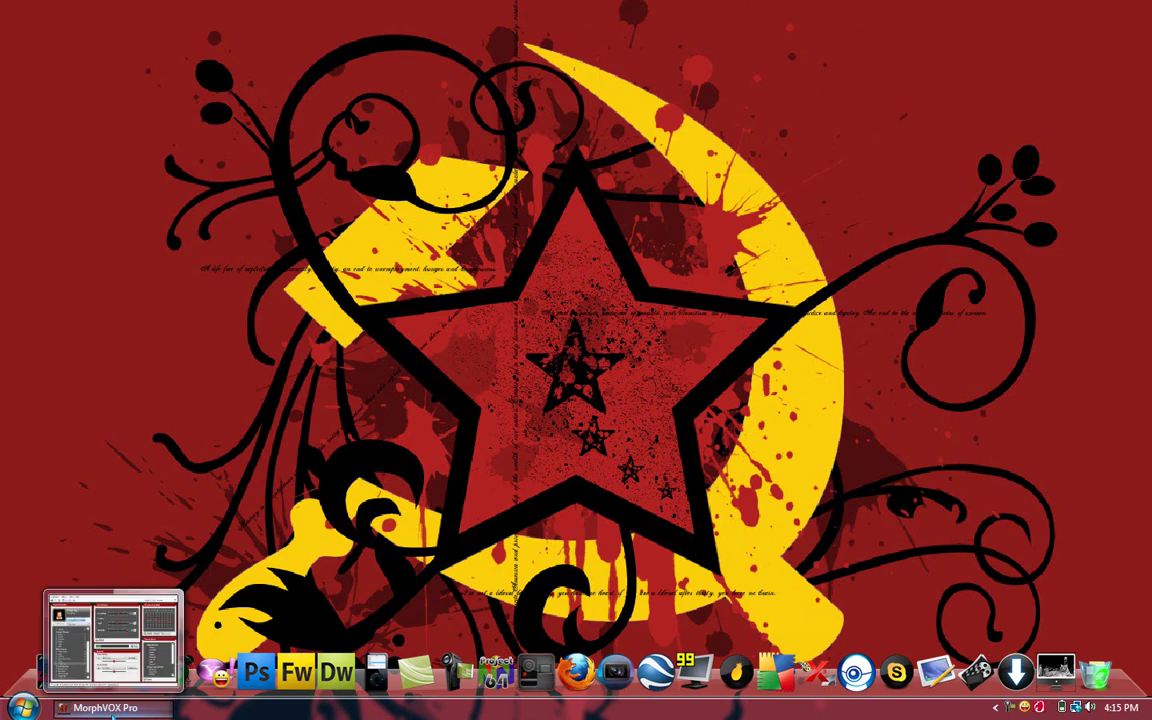
# Restore and minimize the MorphVOX Pro window twice, leaving Tough Guy selected and the desktop showing
pyautogui.click(92, 708)
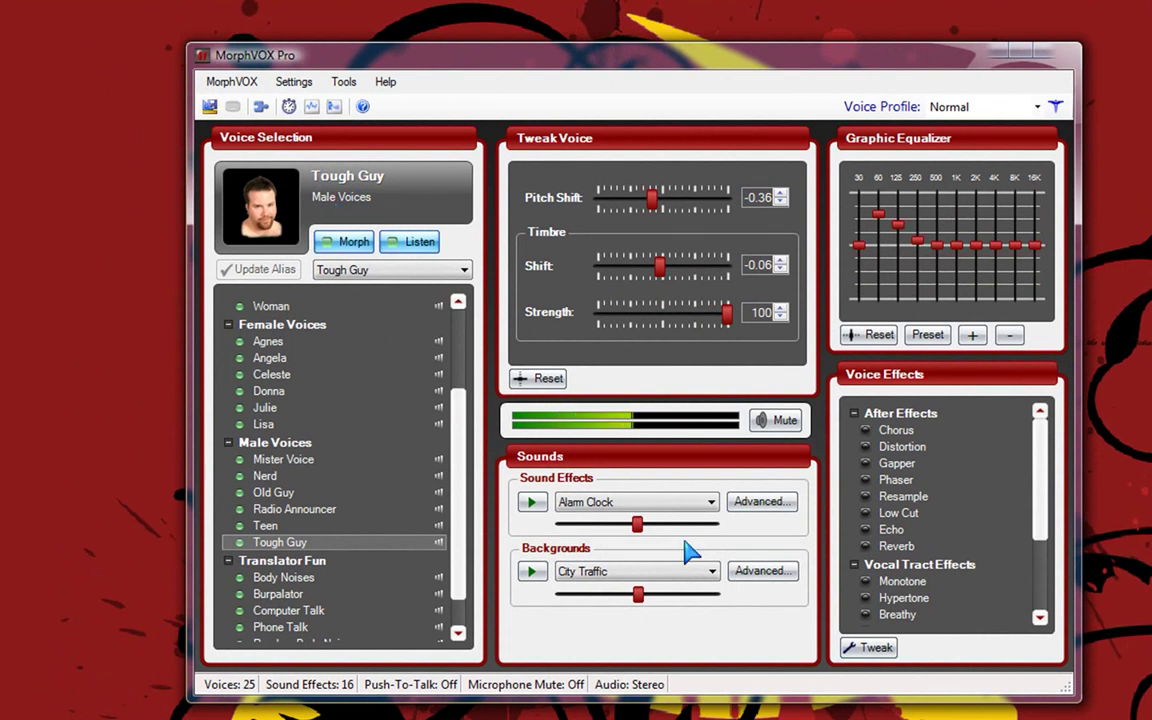
pyautogui.click(997, 51)
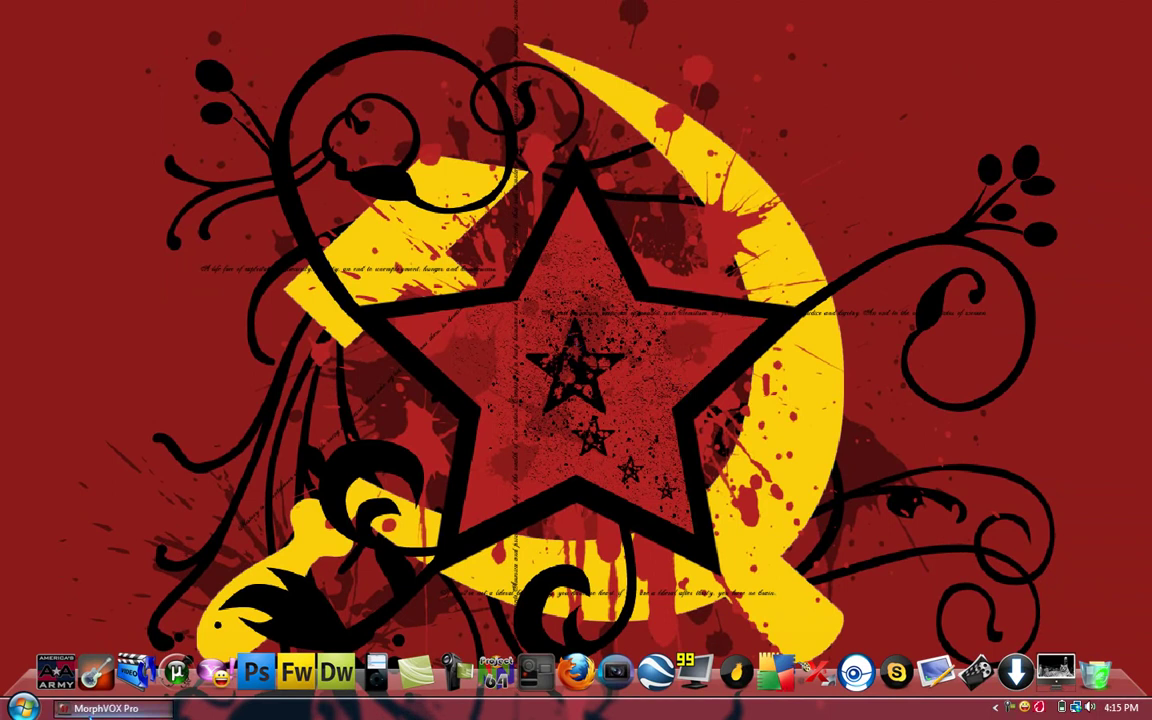
pyautogui.click(90, 712)
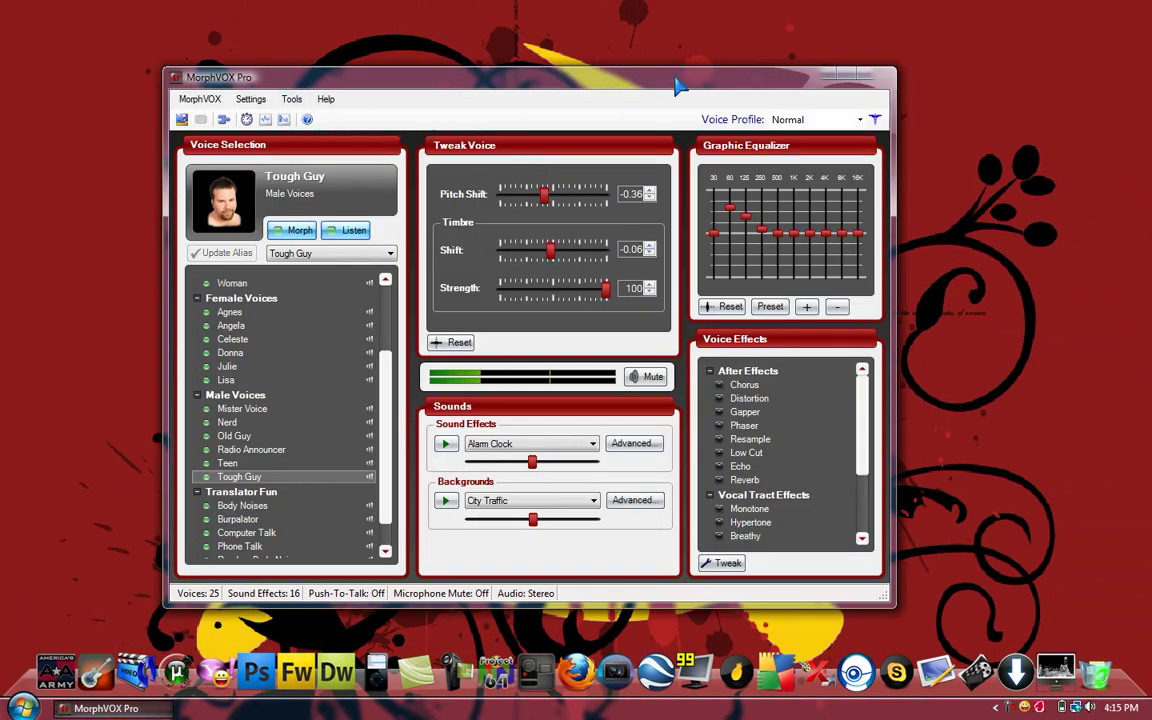
pyautogui.click(829, 75)
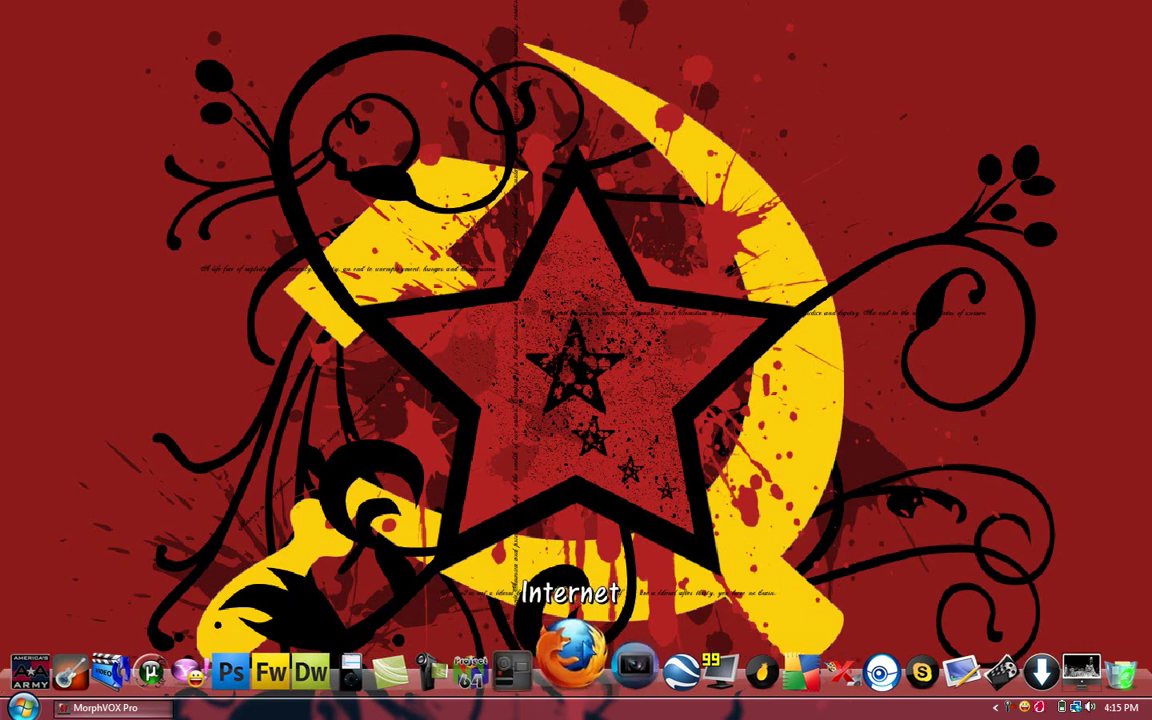
# Launch Firefox and load the screamingbee.com site from the address bar suggestion
pyautogui.click(572, 655)
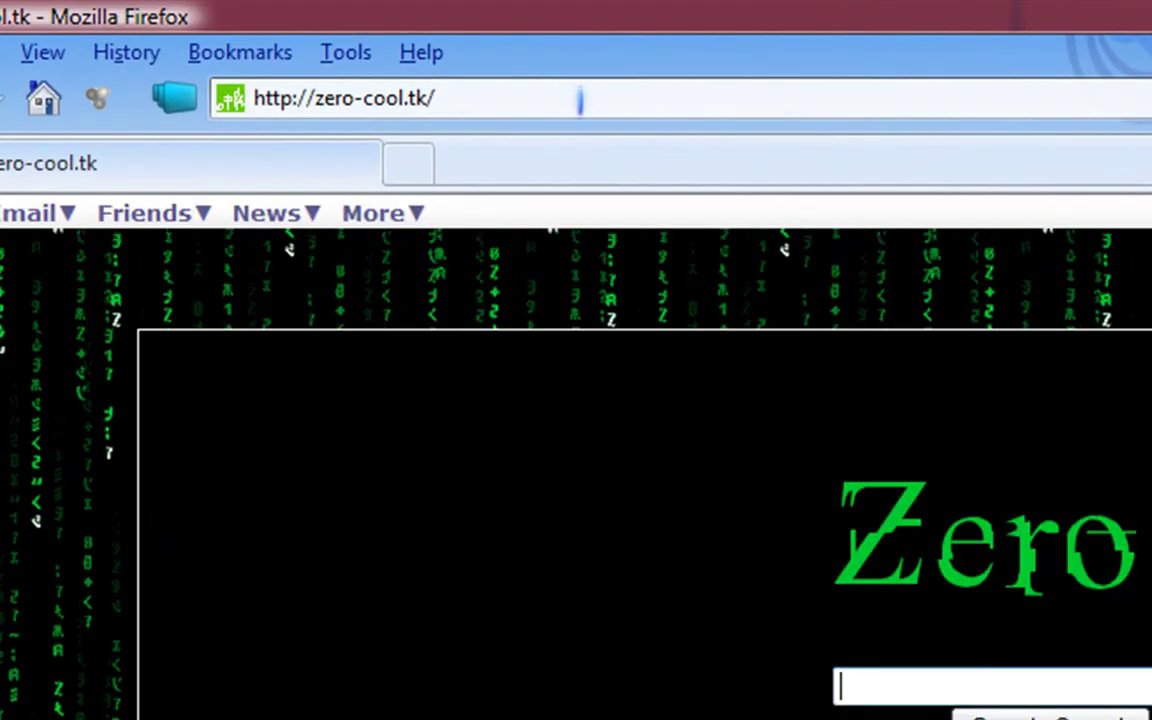
pyautogui.click(580, 98)
pyautogui.write('www.')
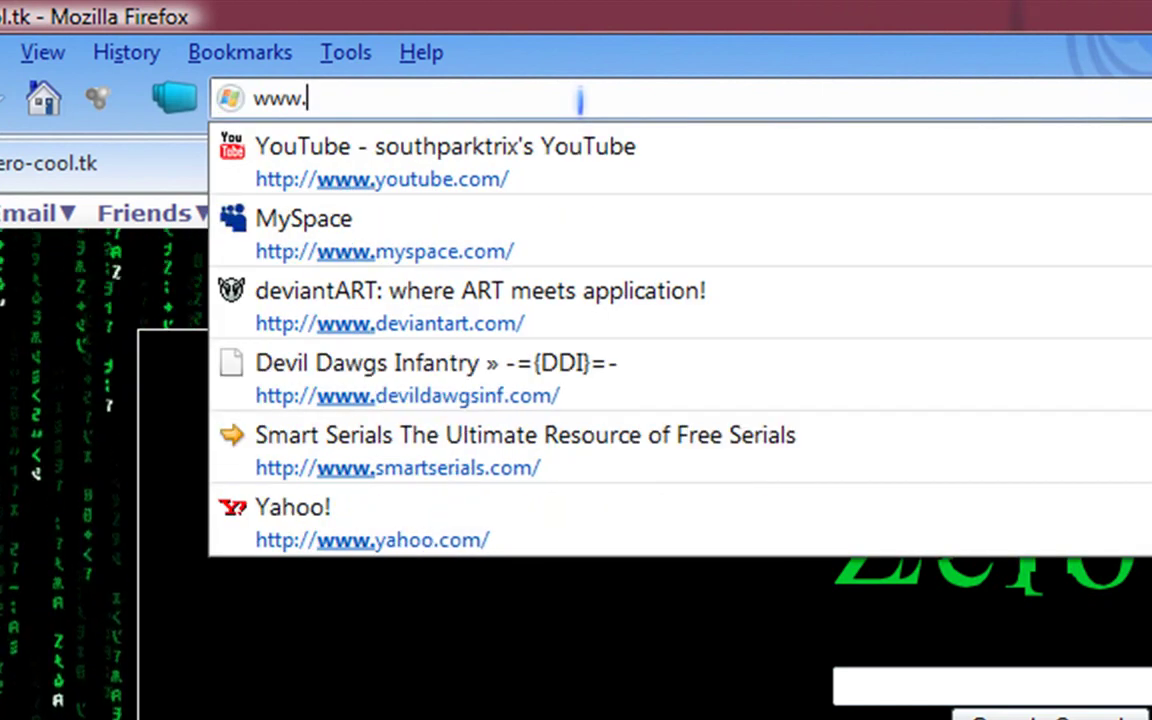
pyautogui.write('scream')
pyautogui.press('Down')
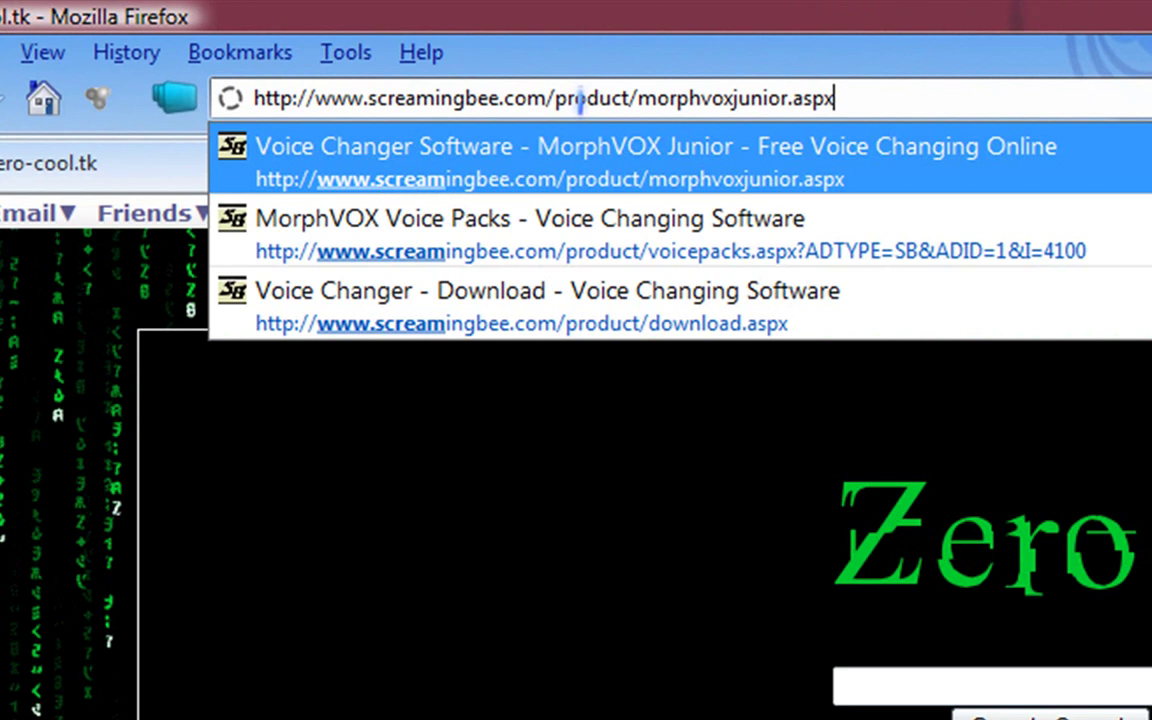
pyautogui.press('Return')
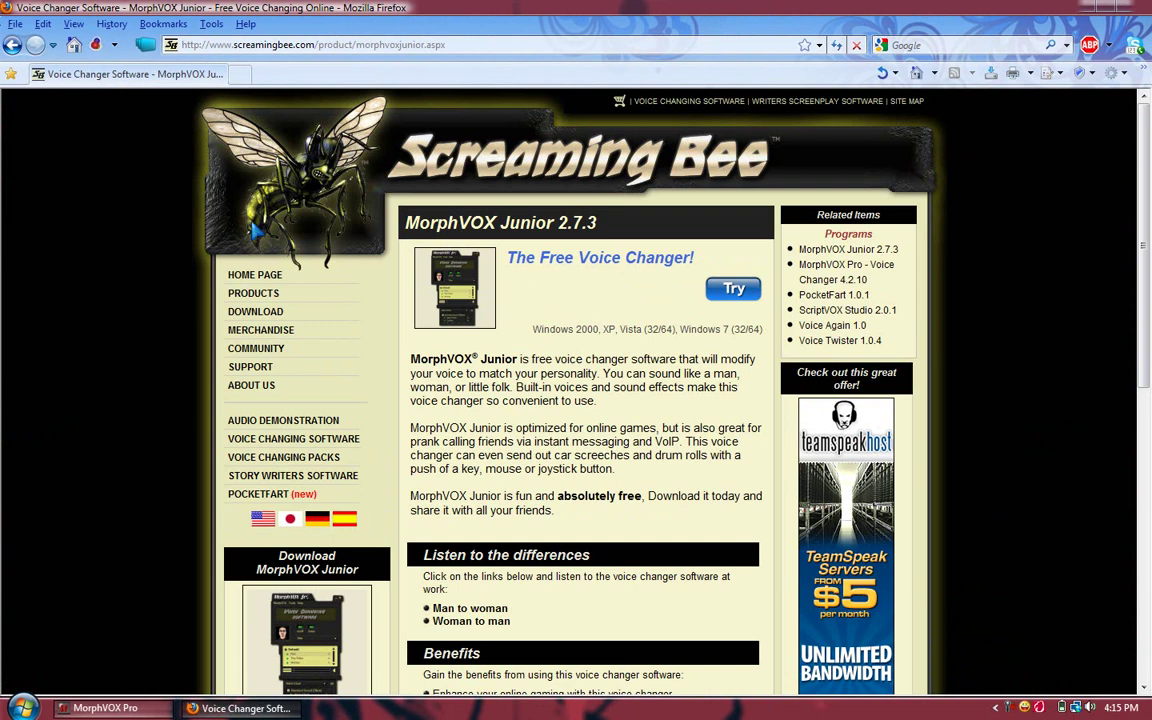
# Go to the Screaming Bee Download page and look over the MorphVOX Pro 4.2.10 listing
pyautogui.click(237, 313)
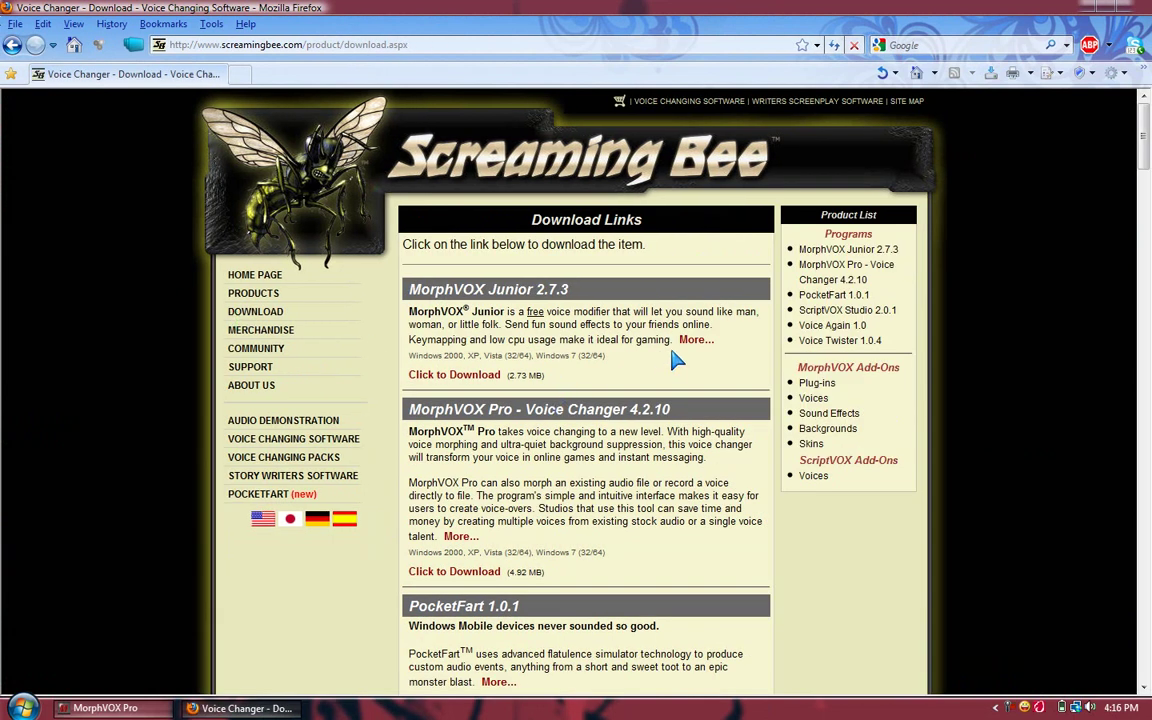
pyautogui.scroll(-1, 676, 370)
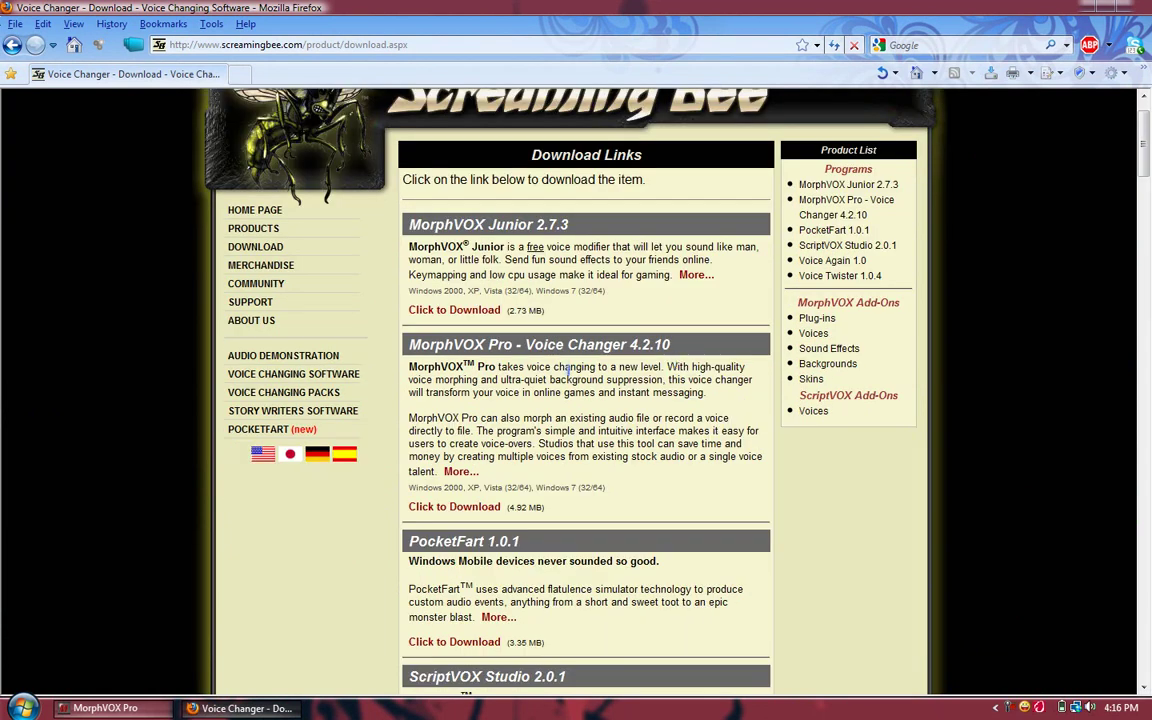
pyautogui.moveTo(409, 345); pyautogui.dragTo(678, 347)
pyautogui.click(678, 347)
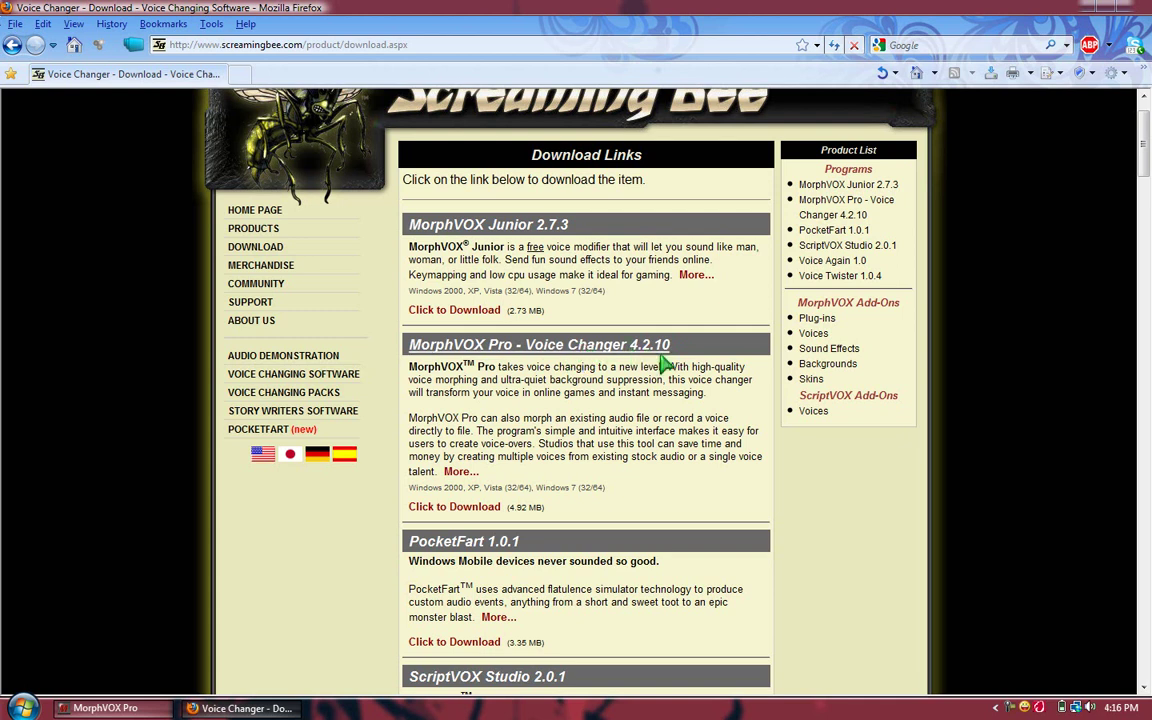
pyautogui.scroll(-1, 700, 372)
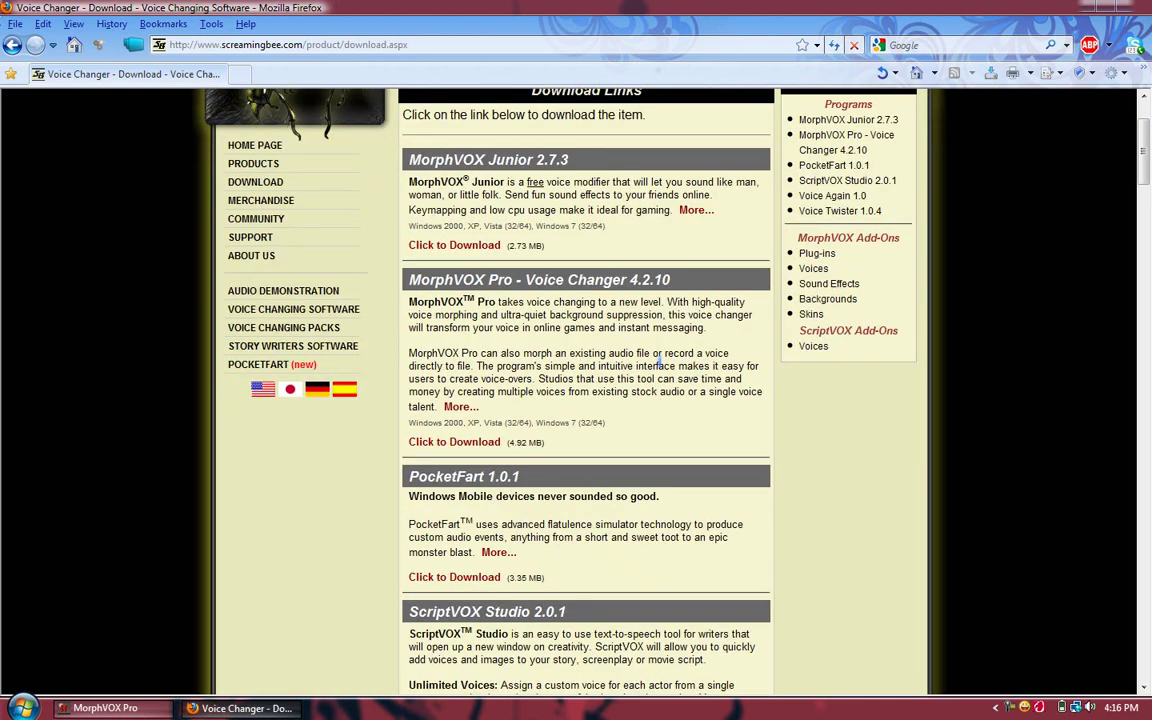
pyautogui.scroll(2, 397, 380)
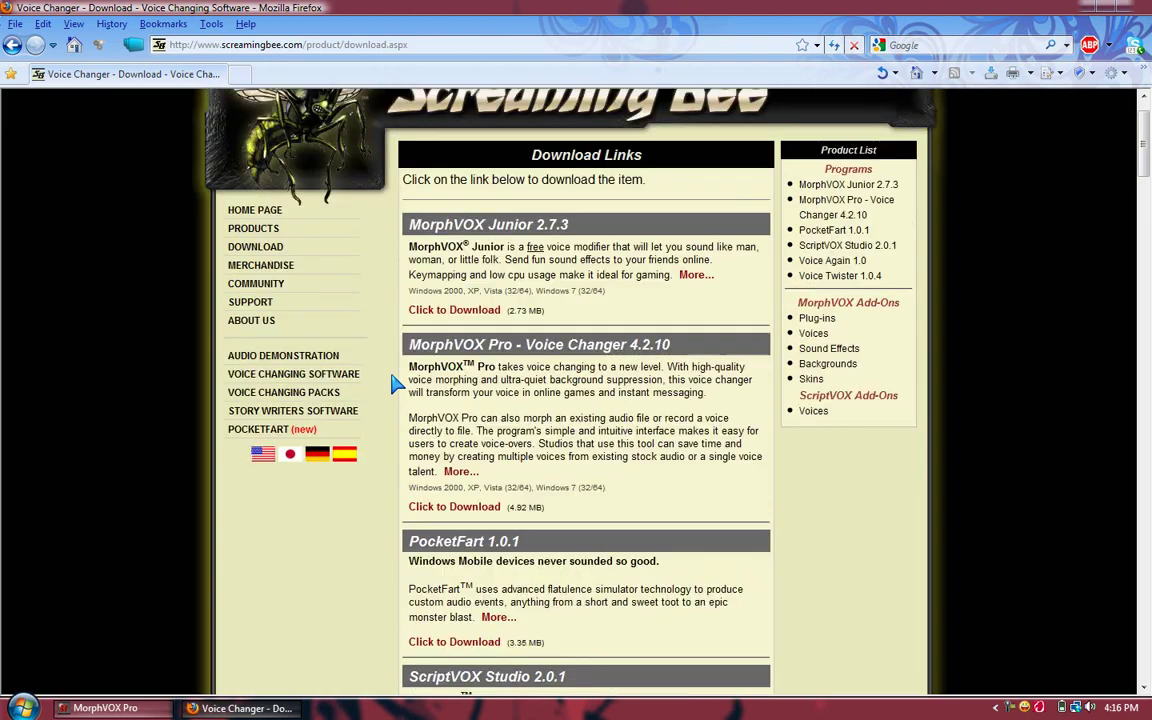
# Bring MorphVOX Pro back up and audition I Robot and Celeste, ending on the Child voice
pyautogui.click(235, 708)
pyautogui.click(100, 708)
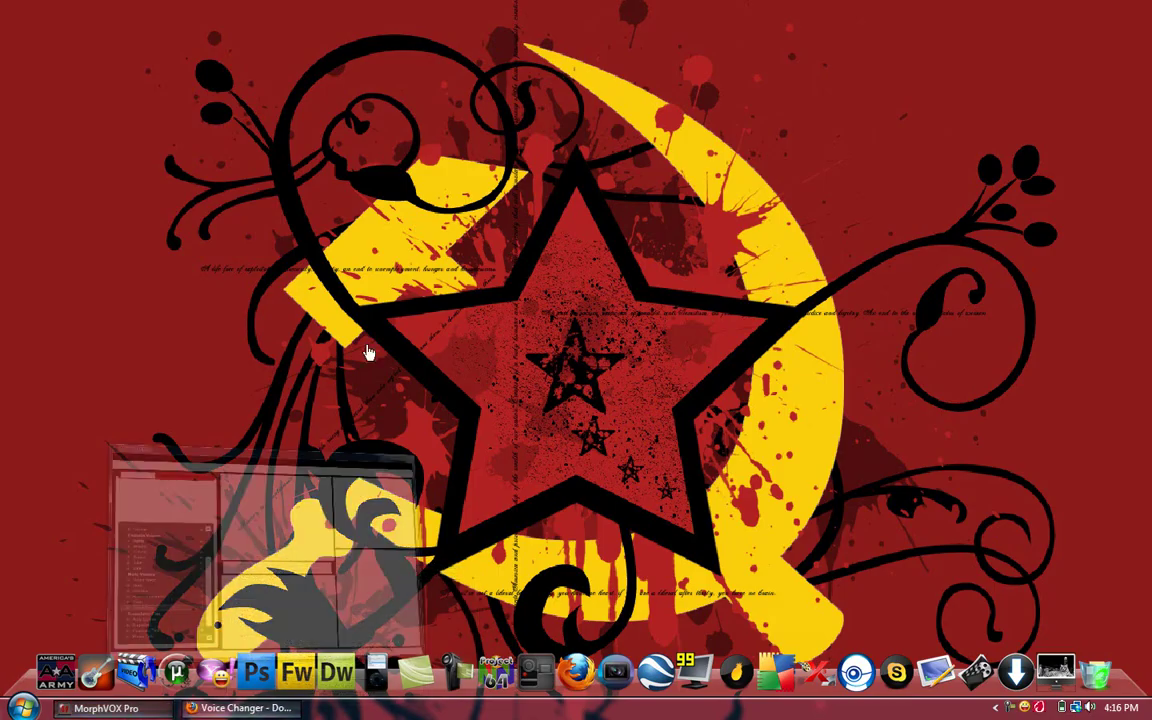
pyautogui.scroll(2, 386, 411)
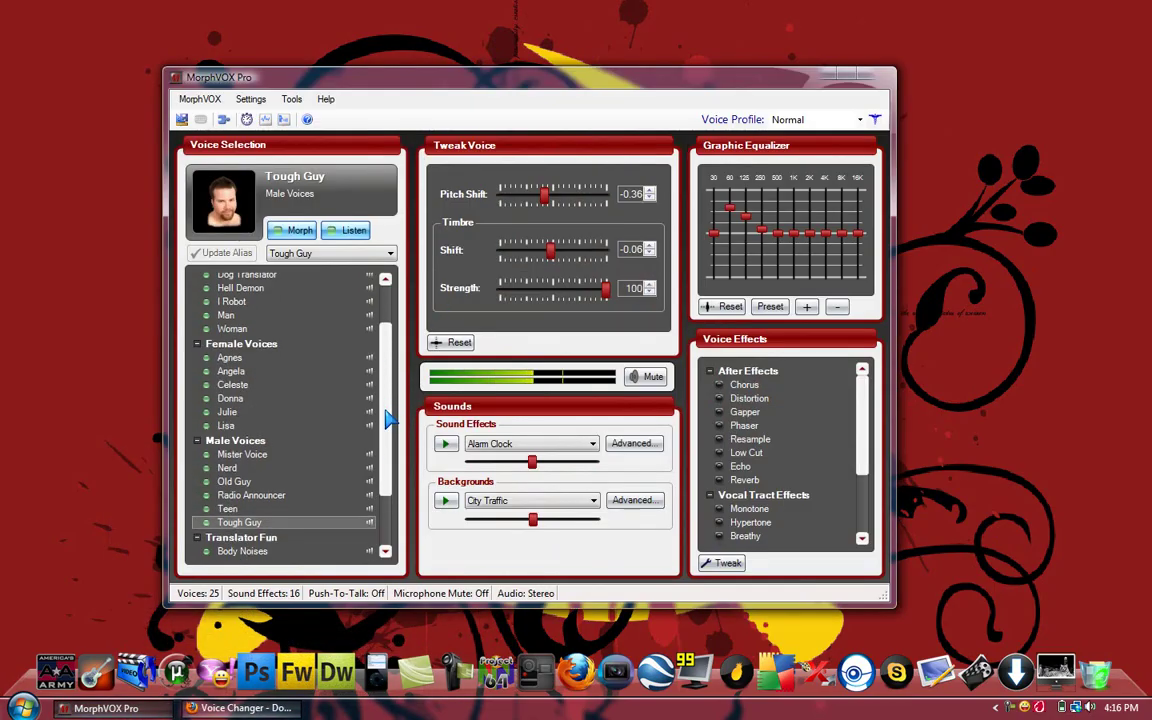
pyautogui.scroll(-1, 389, 425)
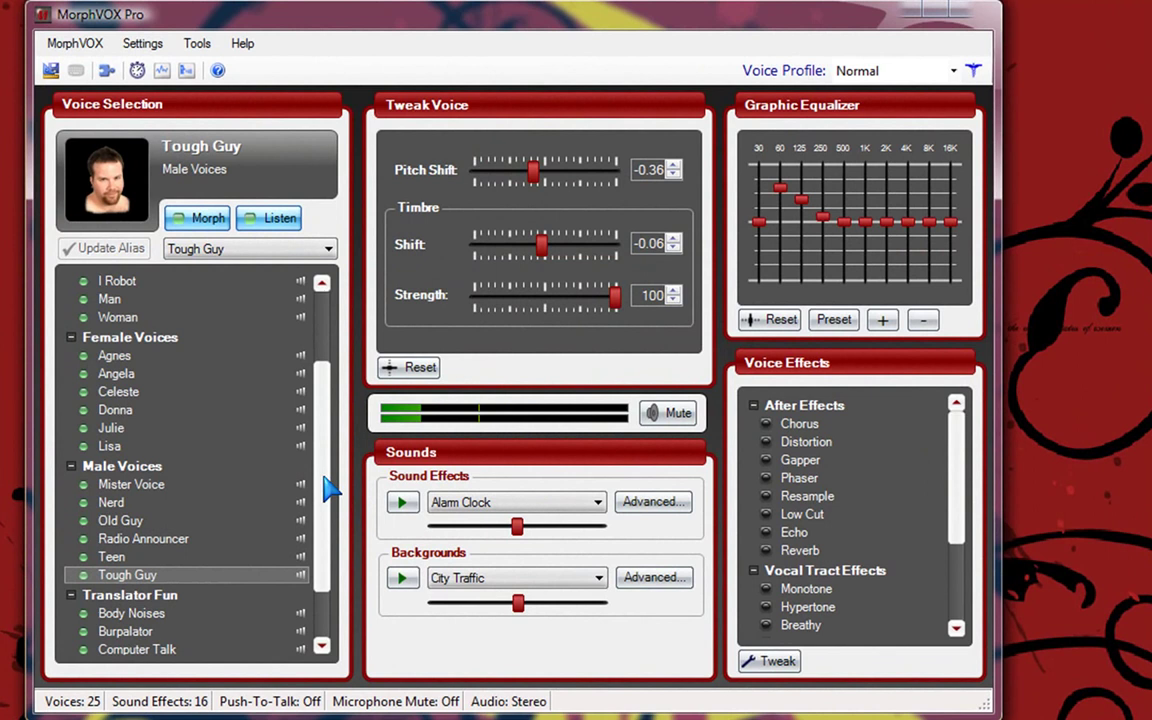
pyautogui.moveTo(330, 490); pyautogui.dragTo(329, 401)
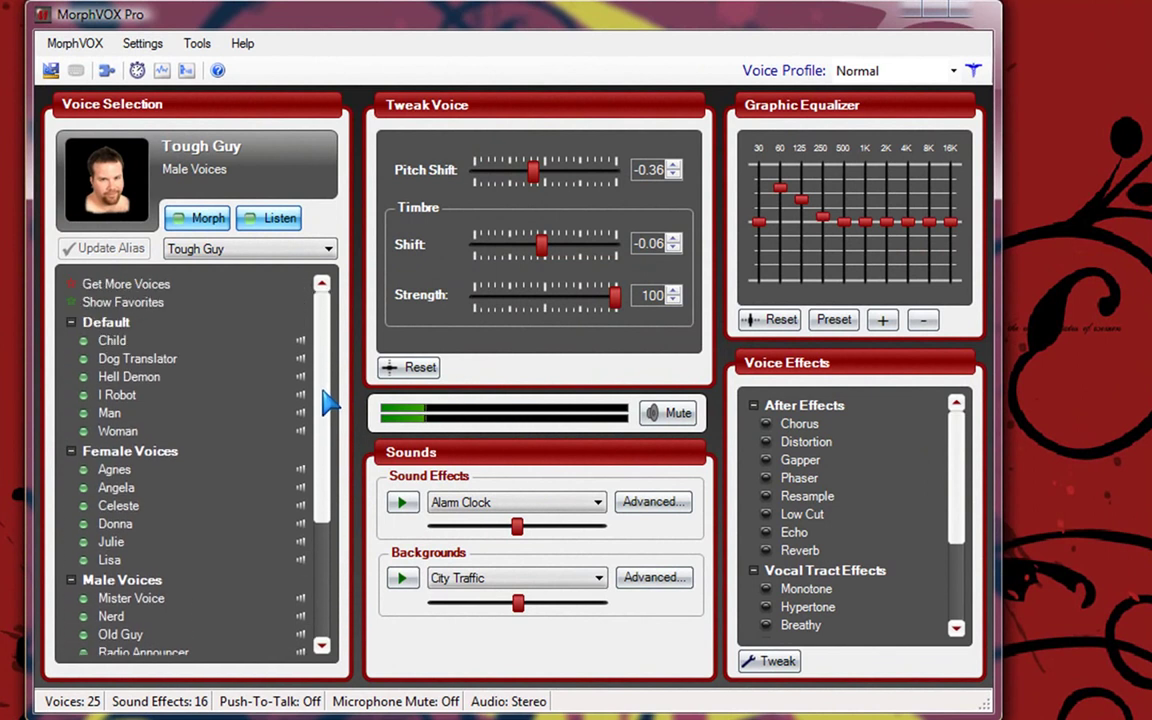
pyautogui.click(111, 396)
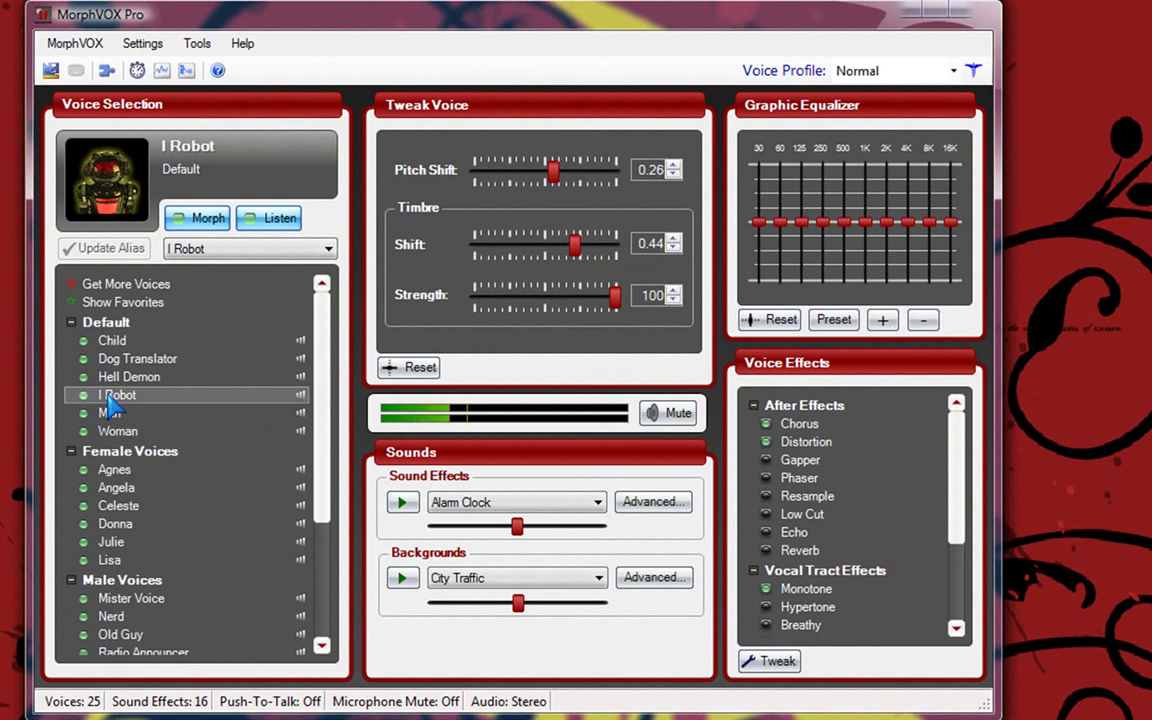
pyautogui.click(142, 507)
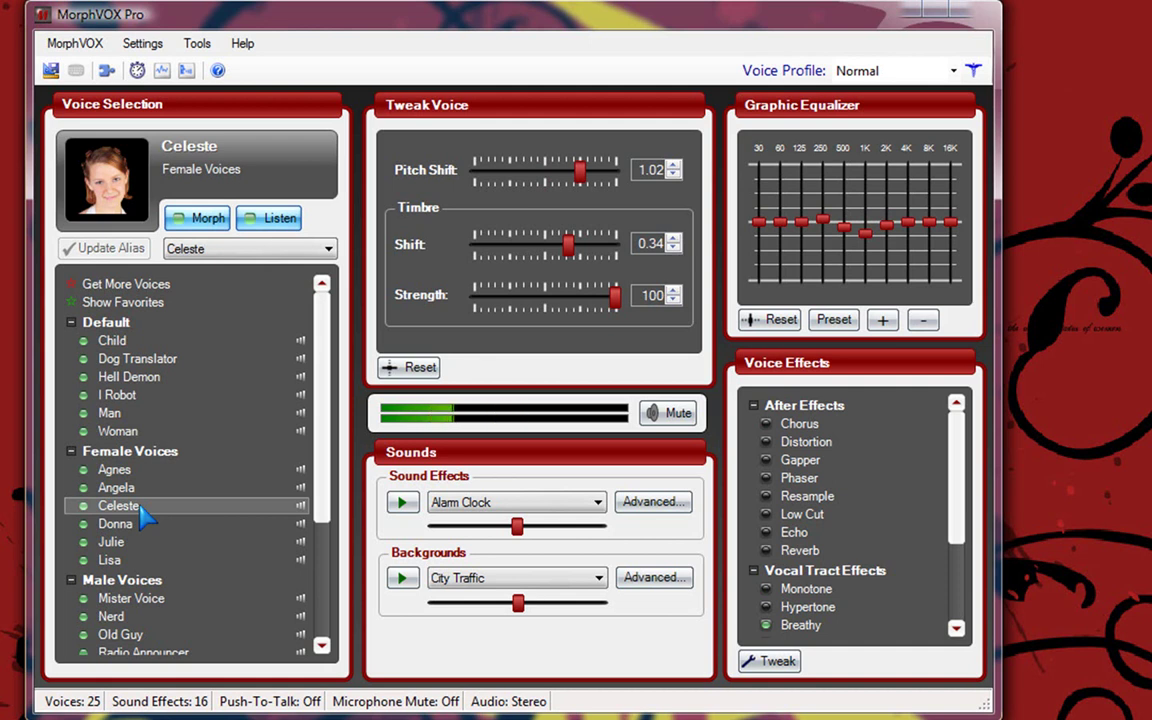
pyautogui.click(110, 342)
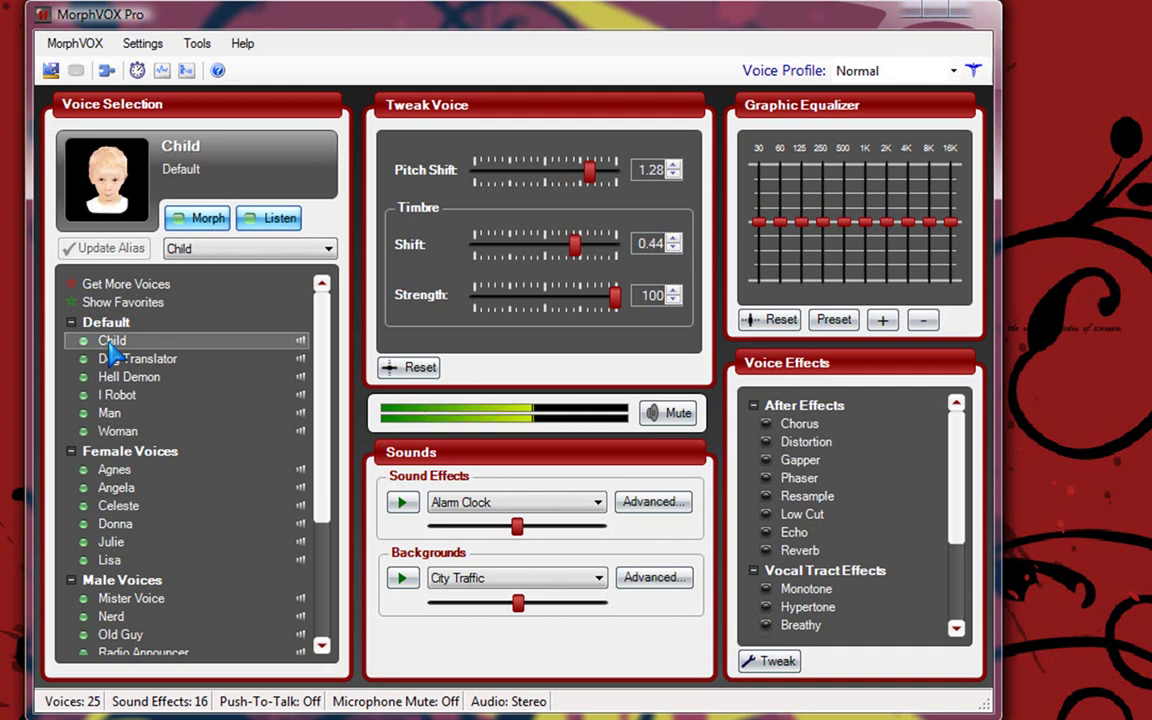
# Audition Mister Voice and Nerd, then reselect Tough Guy (pitch -0.36, timbre -0.06)
pyautogui.moveTo(320, 433); pyautogui.dragTo(319, 490)
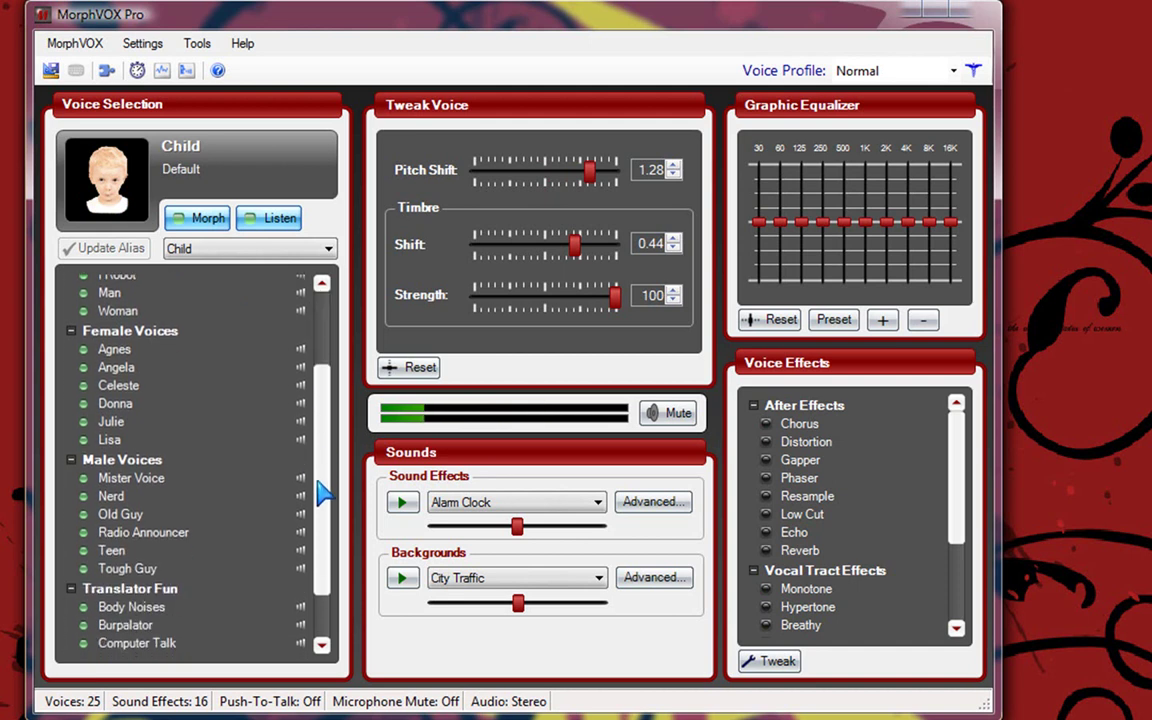
pyautogui.click(150, 478)
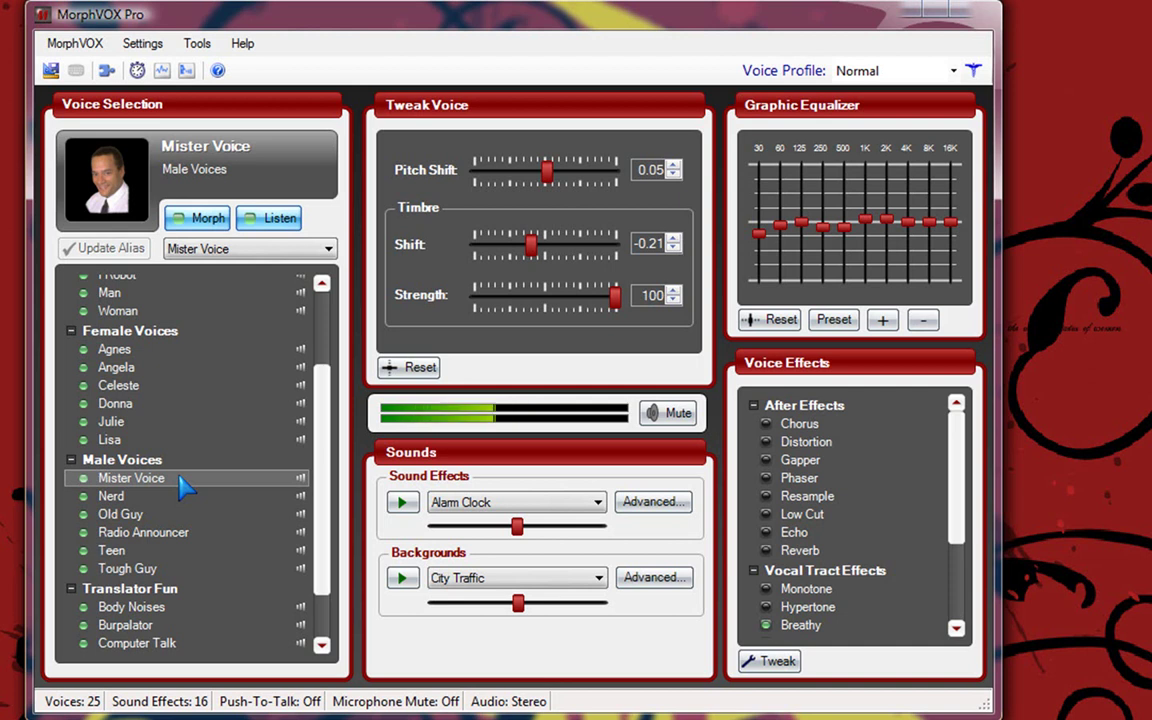
pyautogui.click(128, 501)
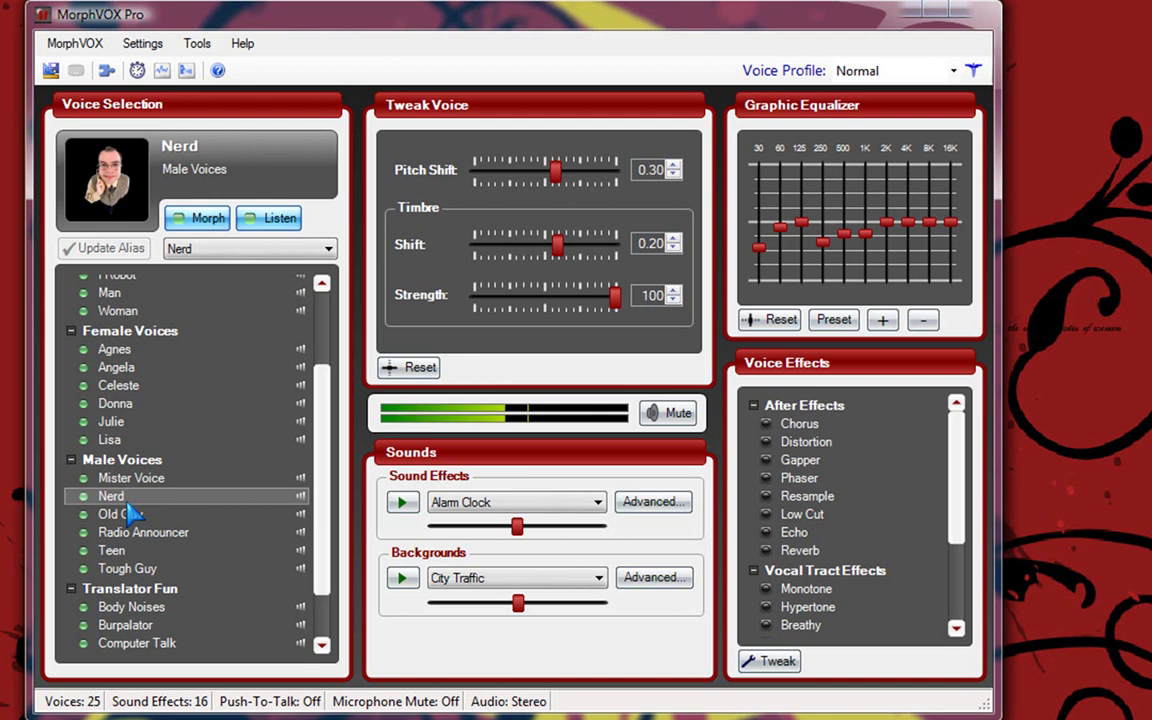
pyautogui.click(130, 568)
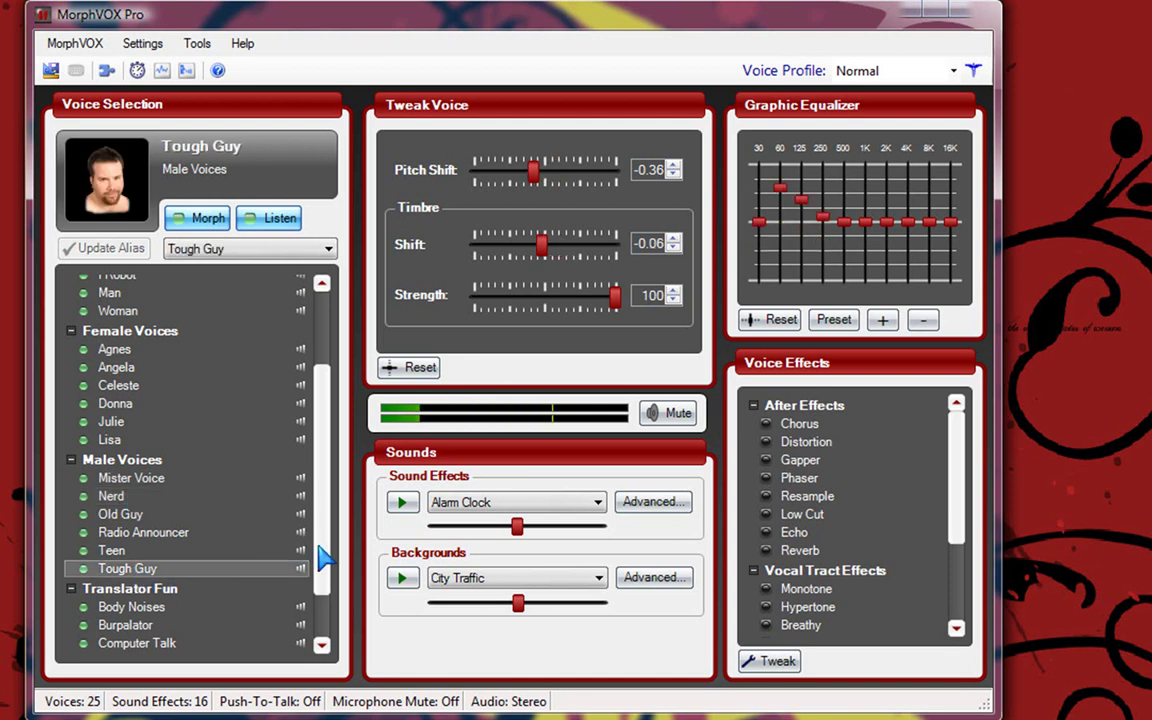
pyautogui.moveTo(319, 553); pyautogui.dragTo(319, 597)
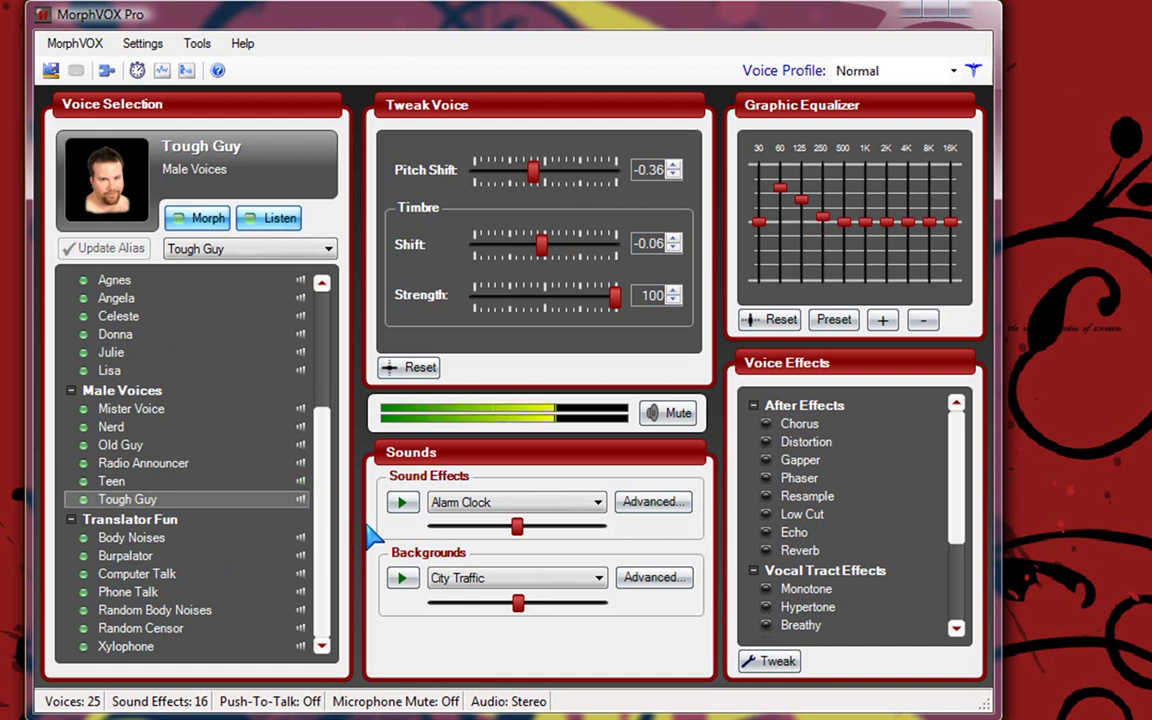
# Choose and play the Gun Shot sound effect, then start the City Traffic background
pyautogui.click(477, 503)
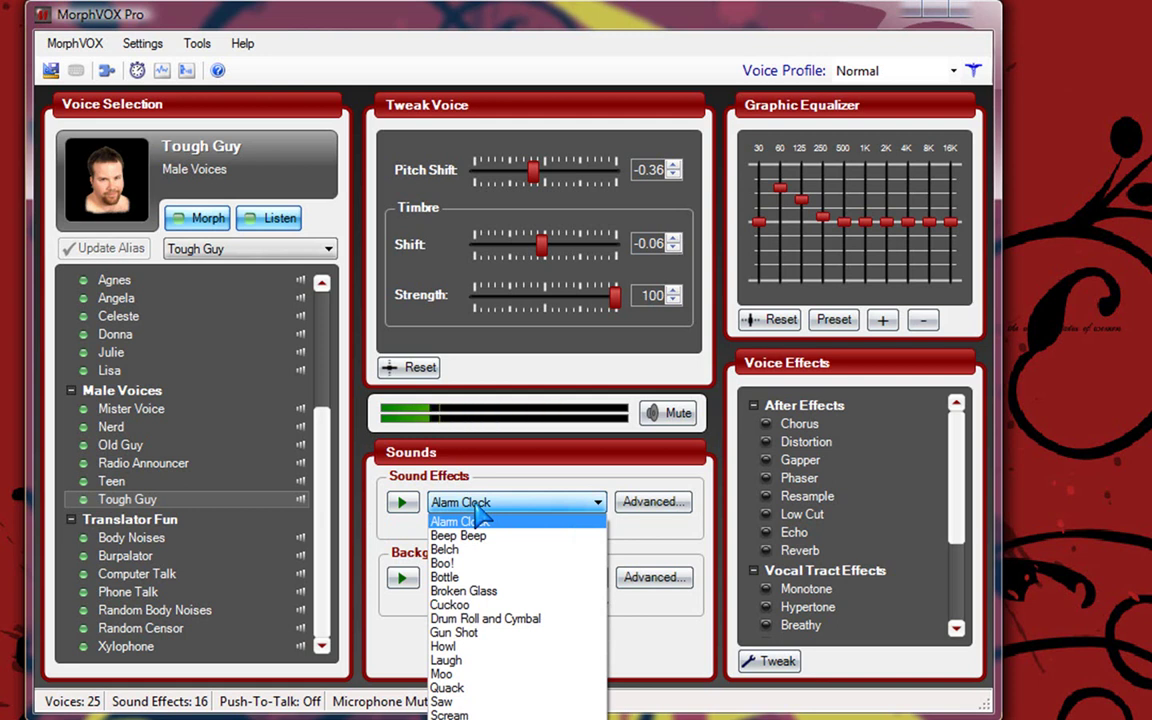
pyautogui.click(487, 633)
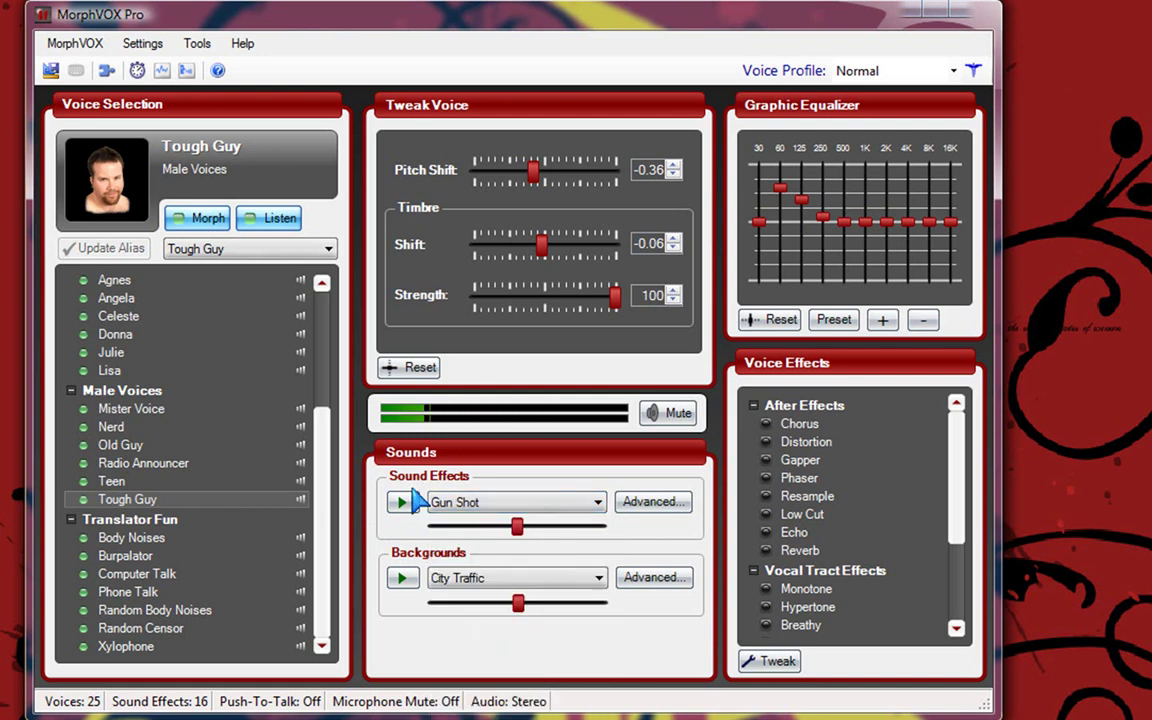
pyautogui.click(403, 503)
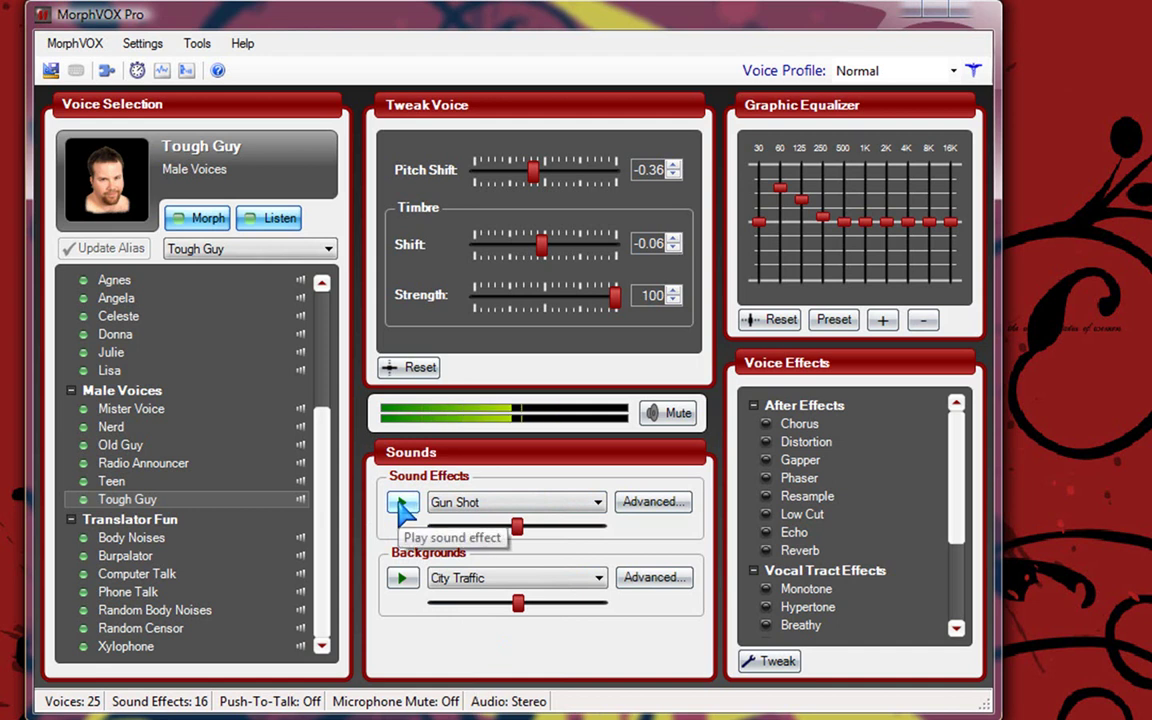
pyautogui.click(403, 503)
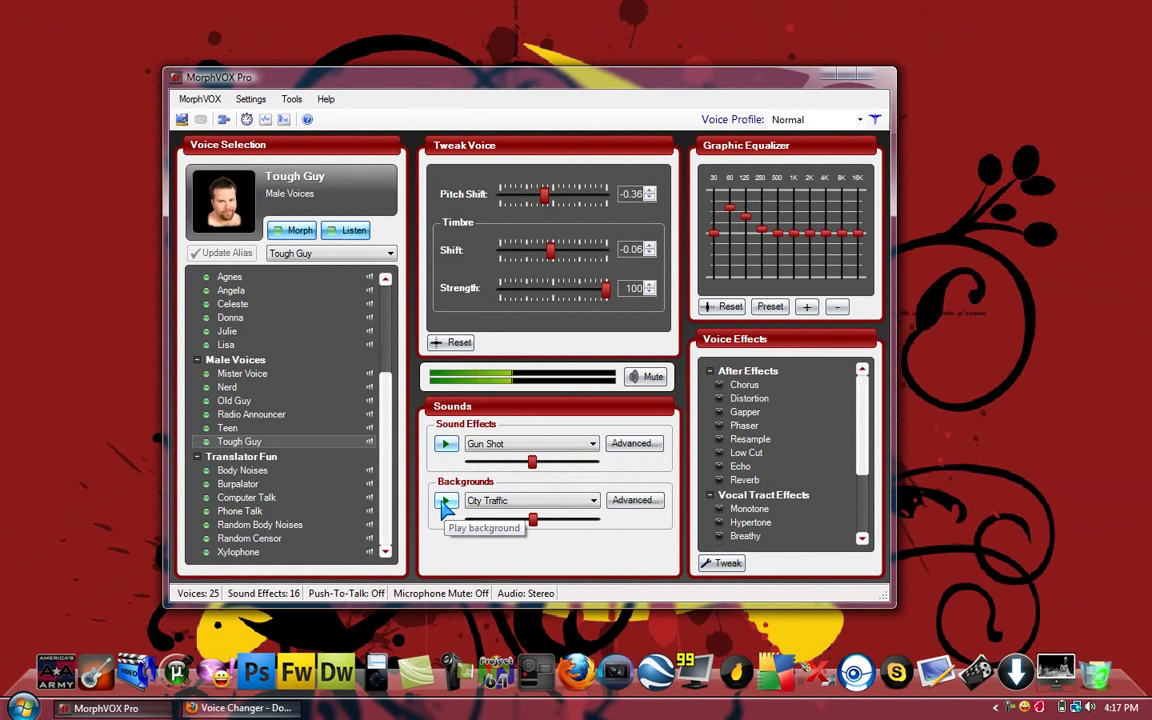
pyautogui.click(445, 502)
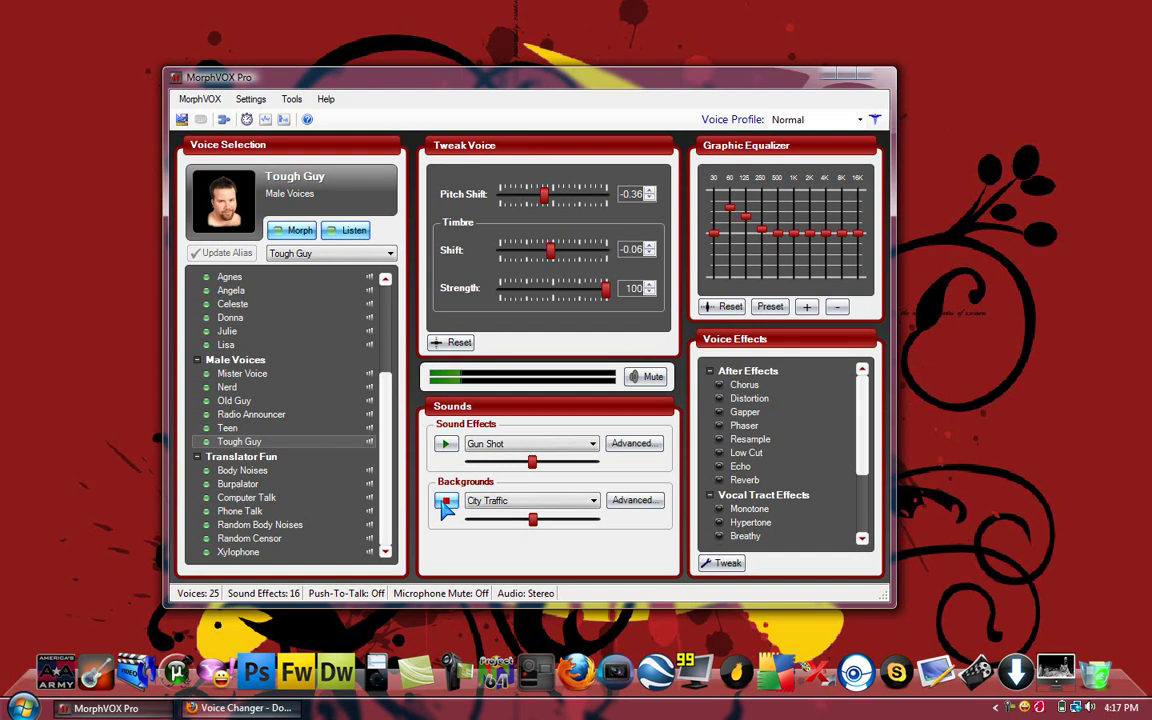
# Preview the Broken Glass sound effect and set the background sound to Shopping Mall
pyautogui.click(500, 443)
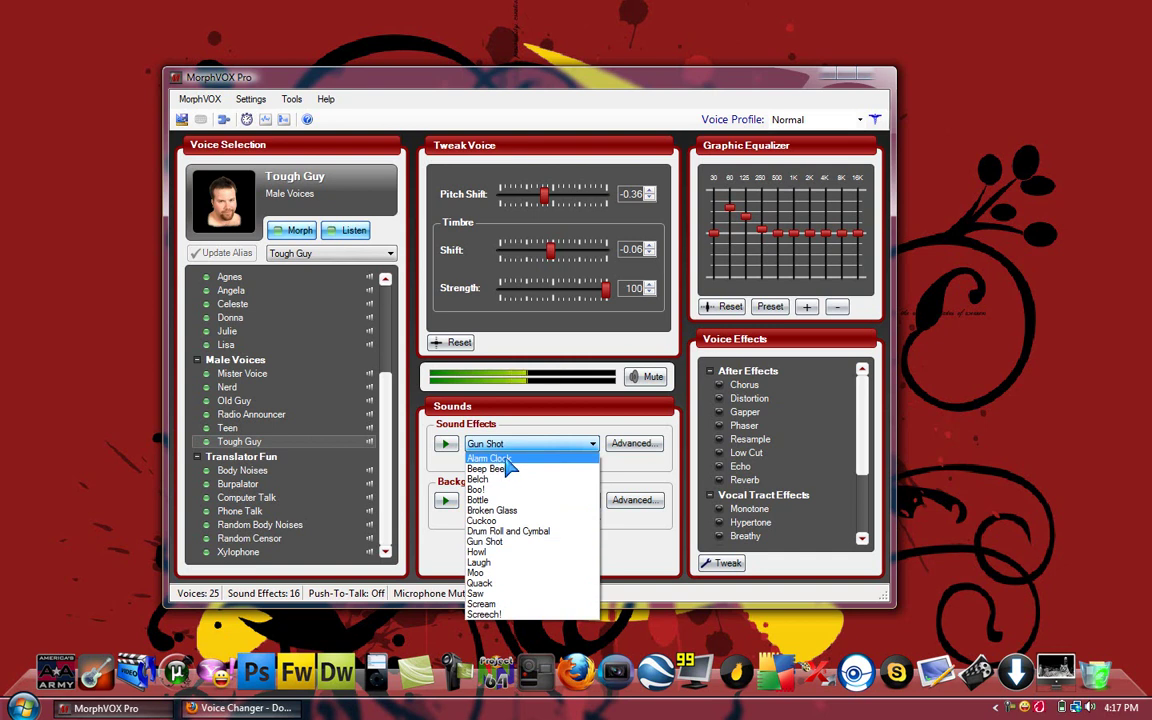
pyautogui.click(514, 513)
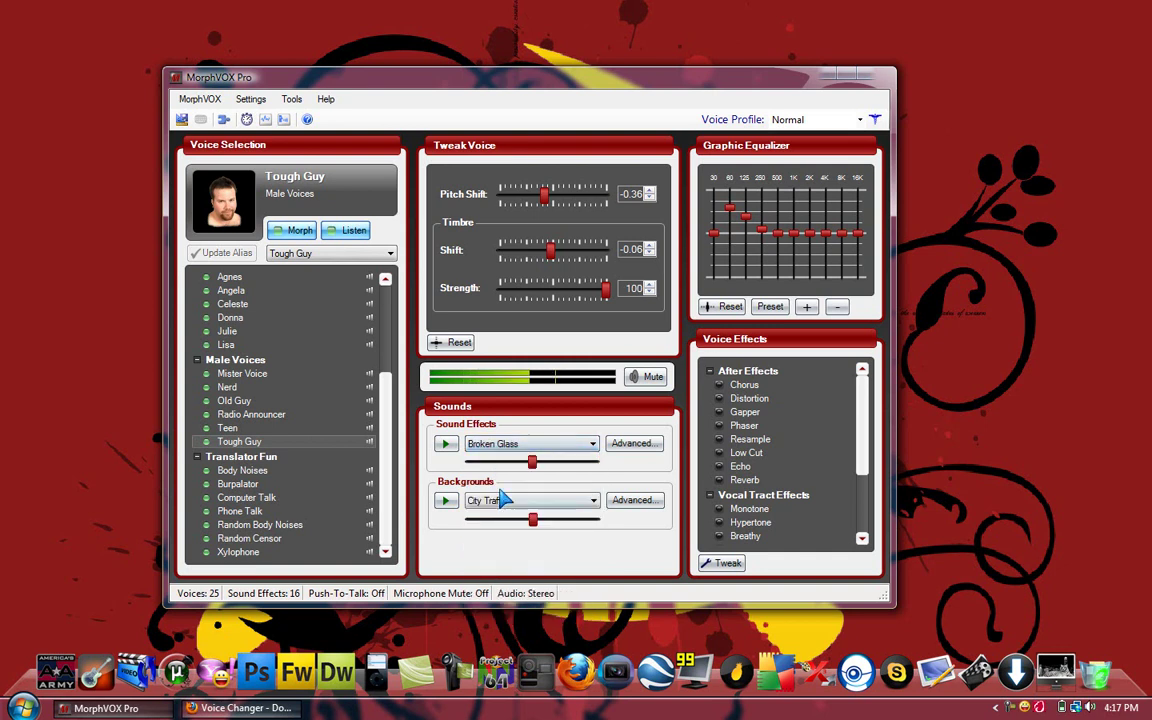
pyautogui.click(446, 444)
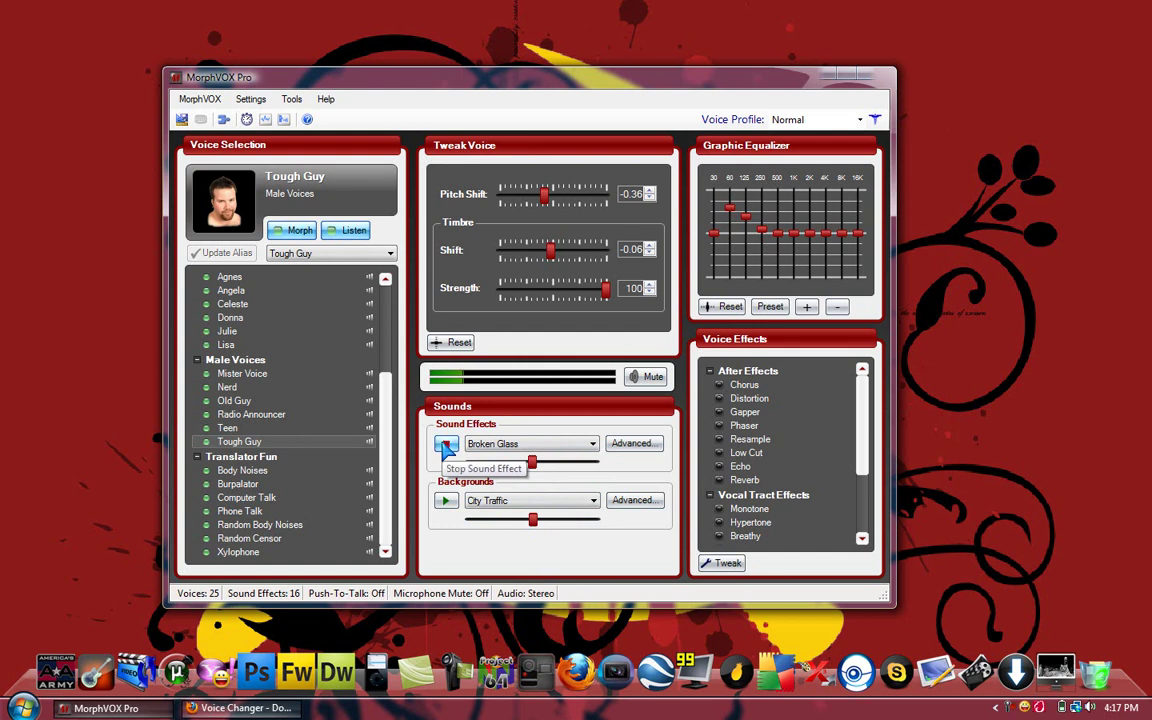
pyautogui.click(490, 500)
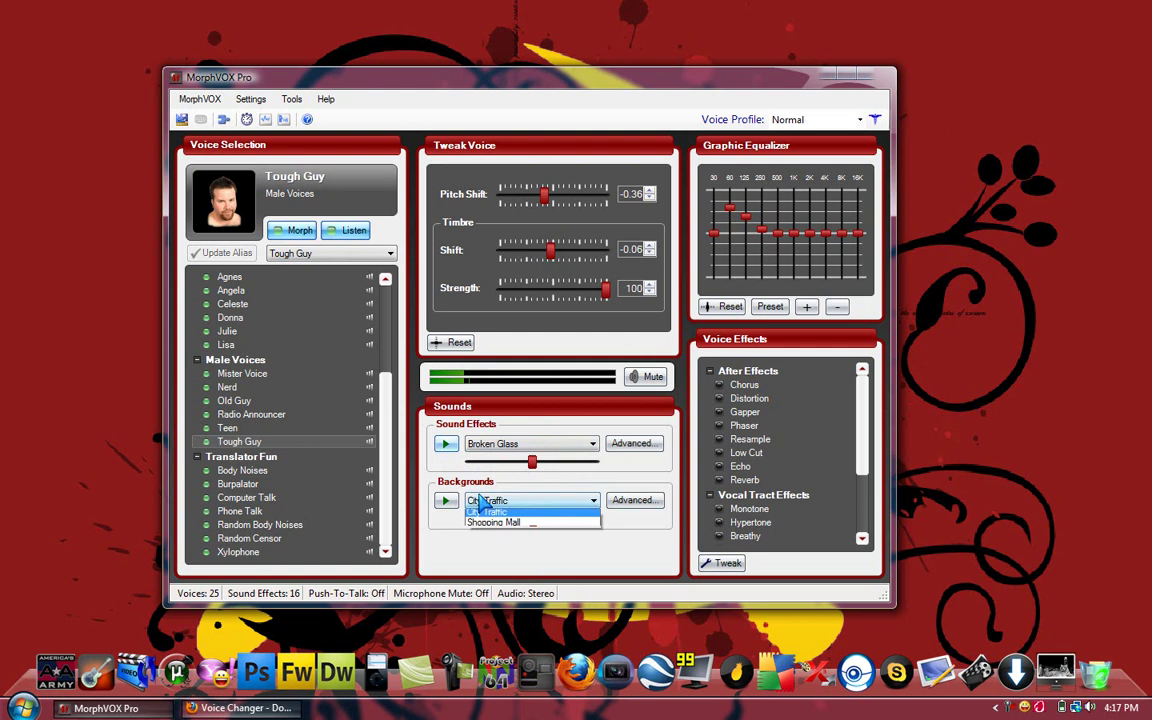
pyautogui.click(493, 527)
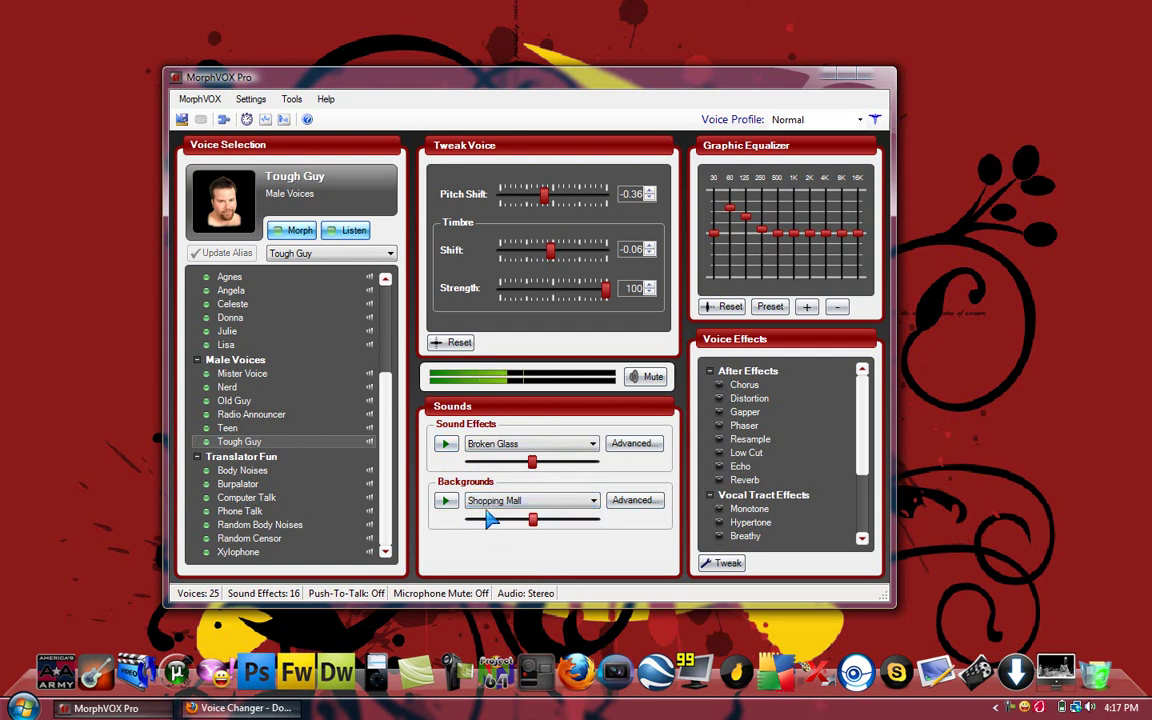
# Select and play the Scream and Bottle sound effects
pyautogui.click(520, 445)
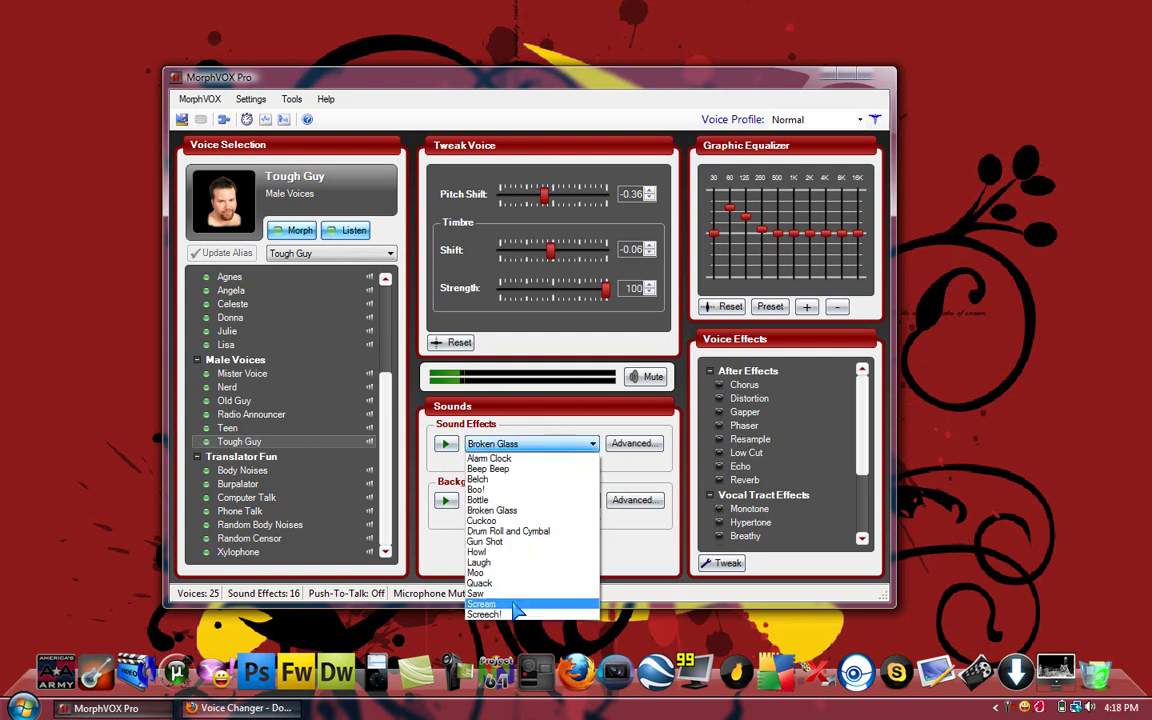
pyautogui.click(515, 606)
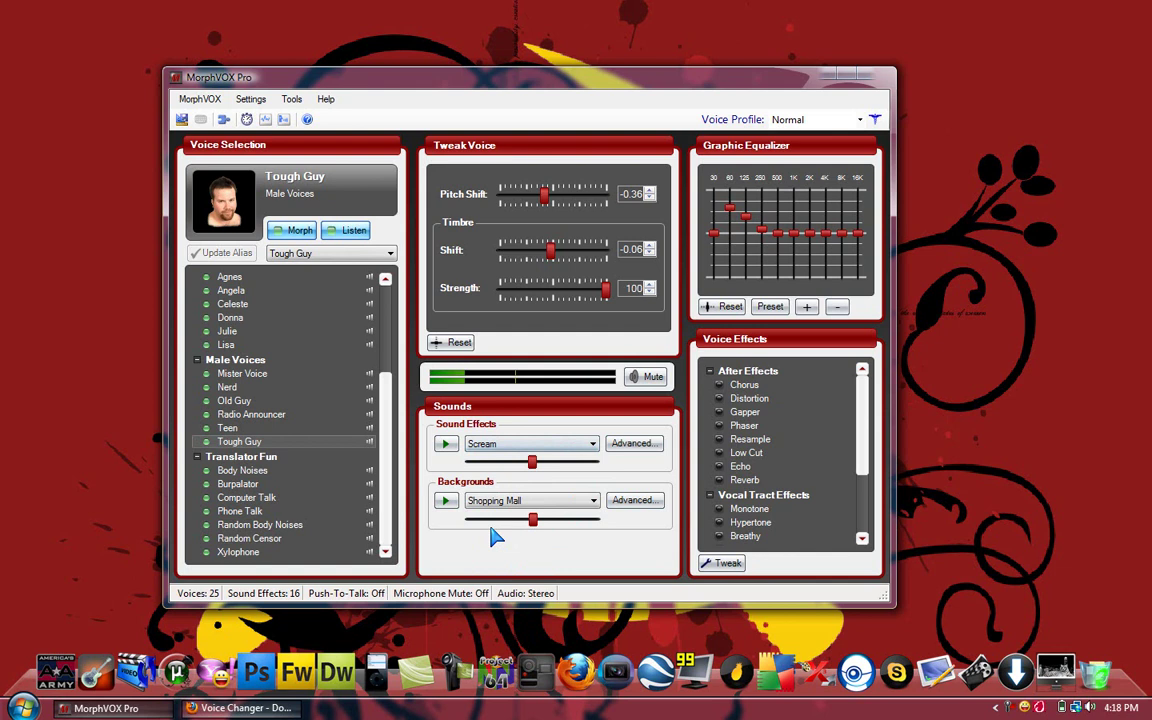
pyautogui.click(446, 446)
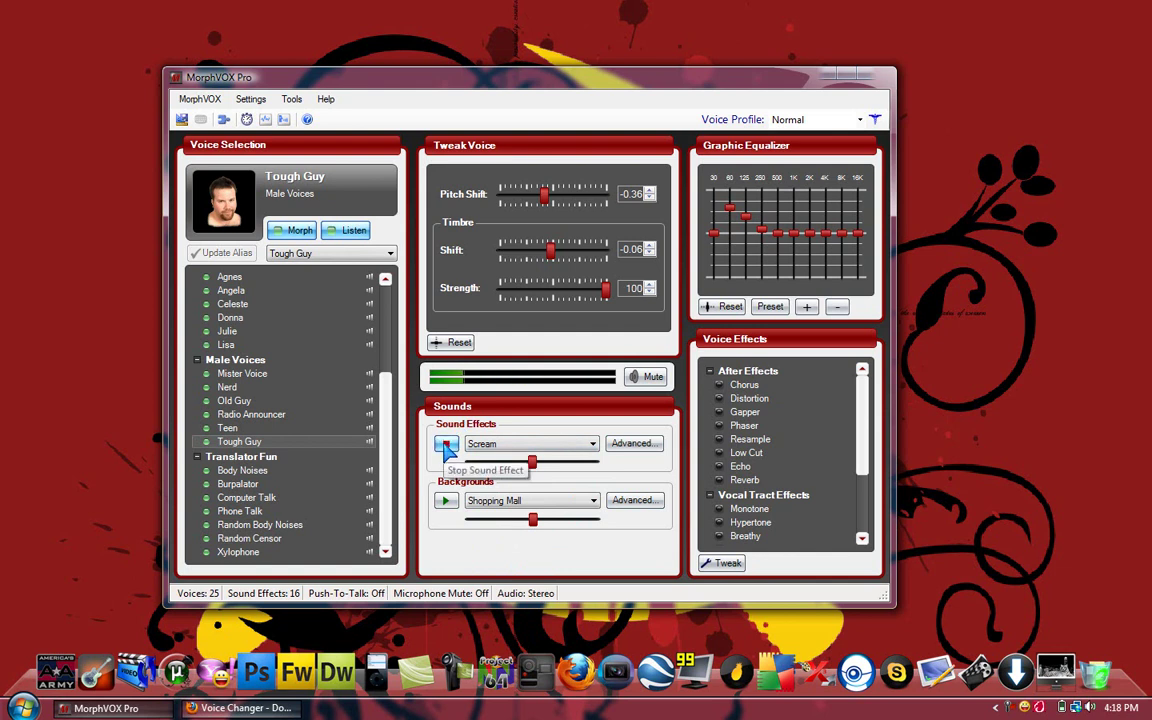
pyautogui.click(495, 444)
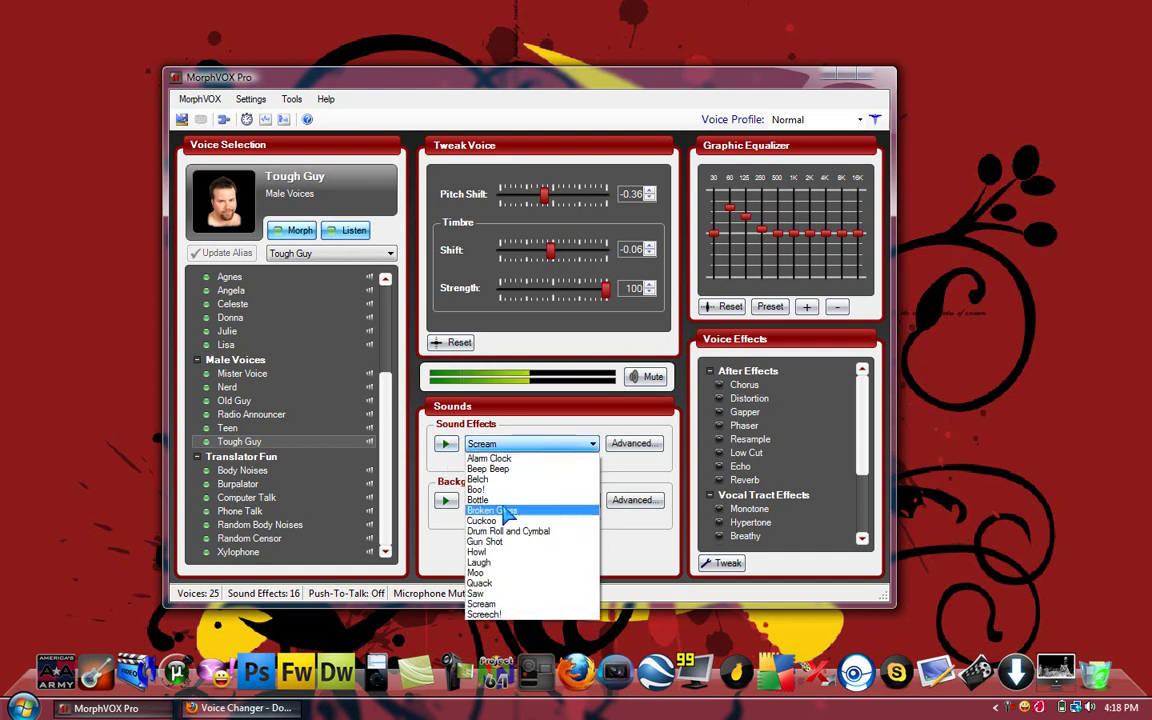
pyautogui.click(492, 501)
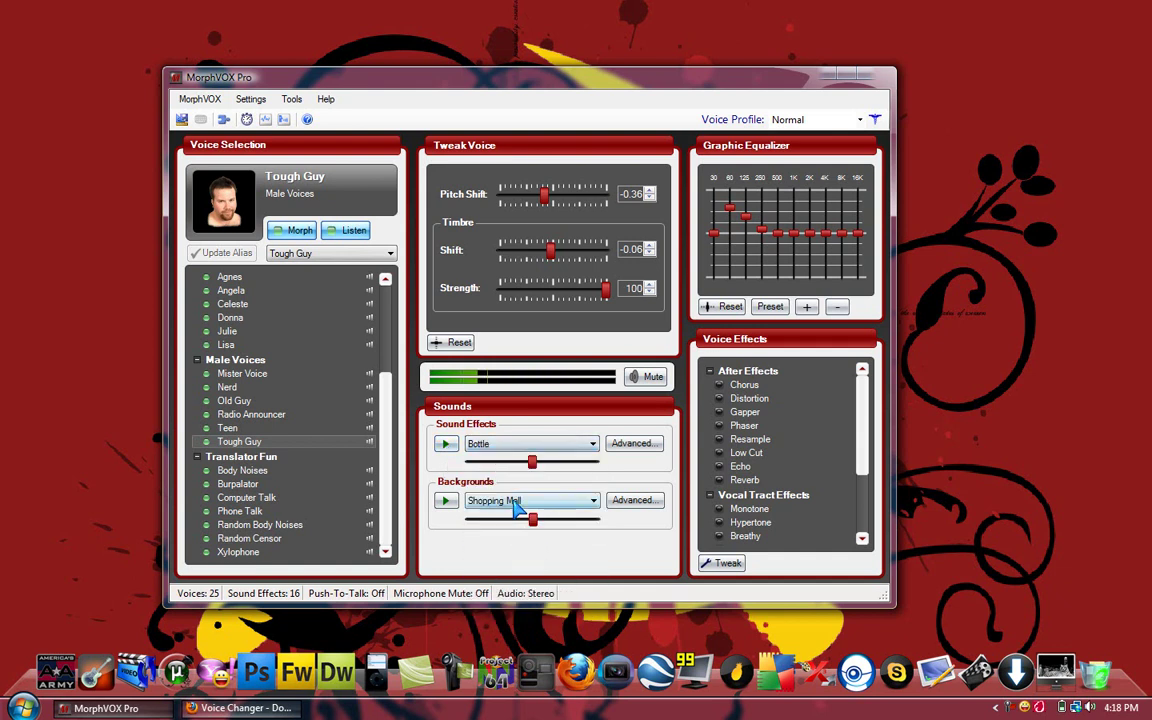
pyautogui.click(446, 443)
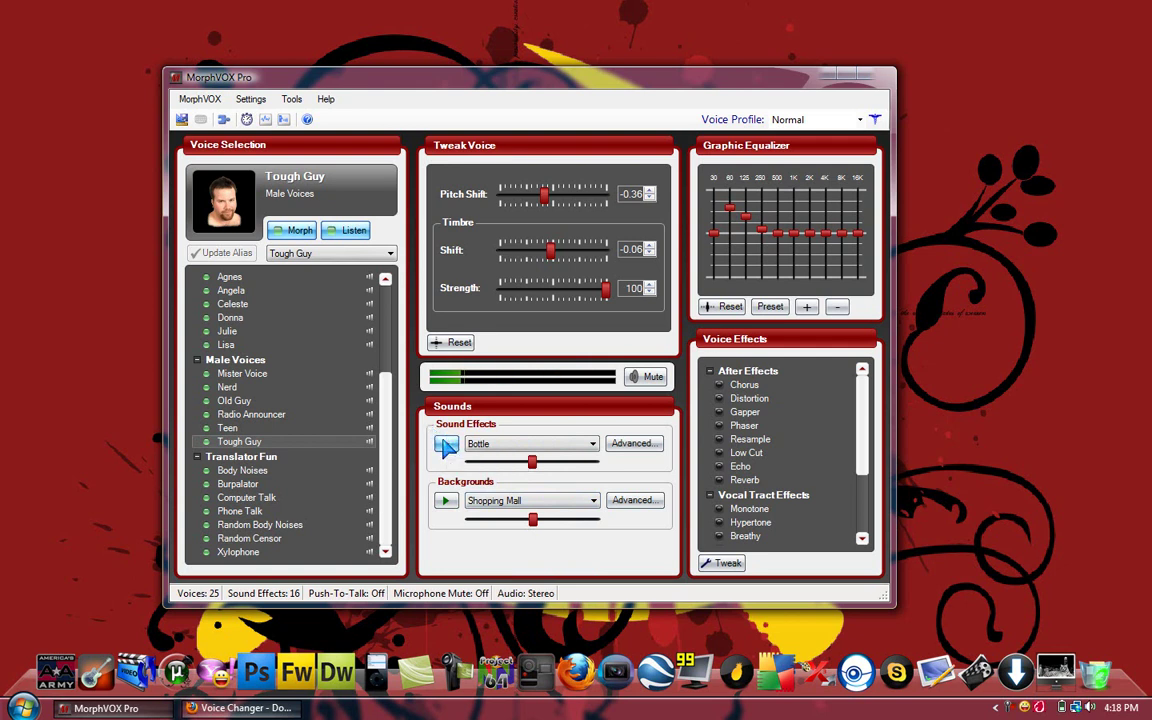
# Play the Cuckoo sound effect, then finish with Screech! selected and played
pyautogui.click(530, 444)
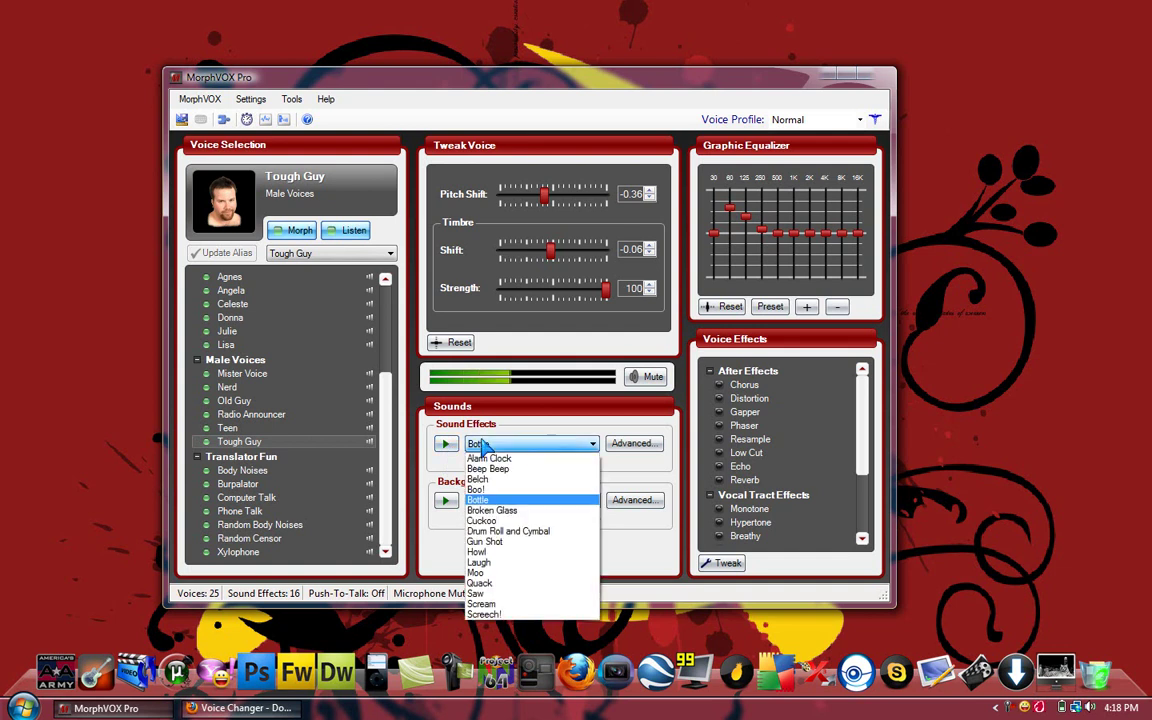
pyautogui.click(513, 522)
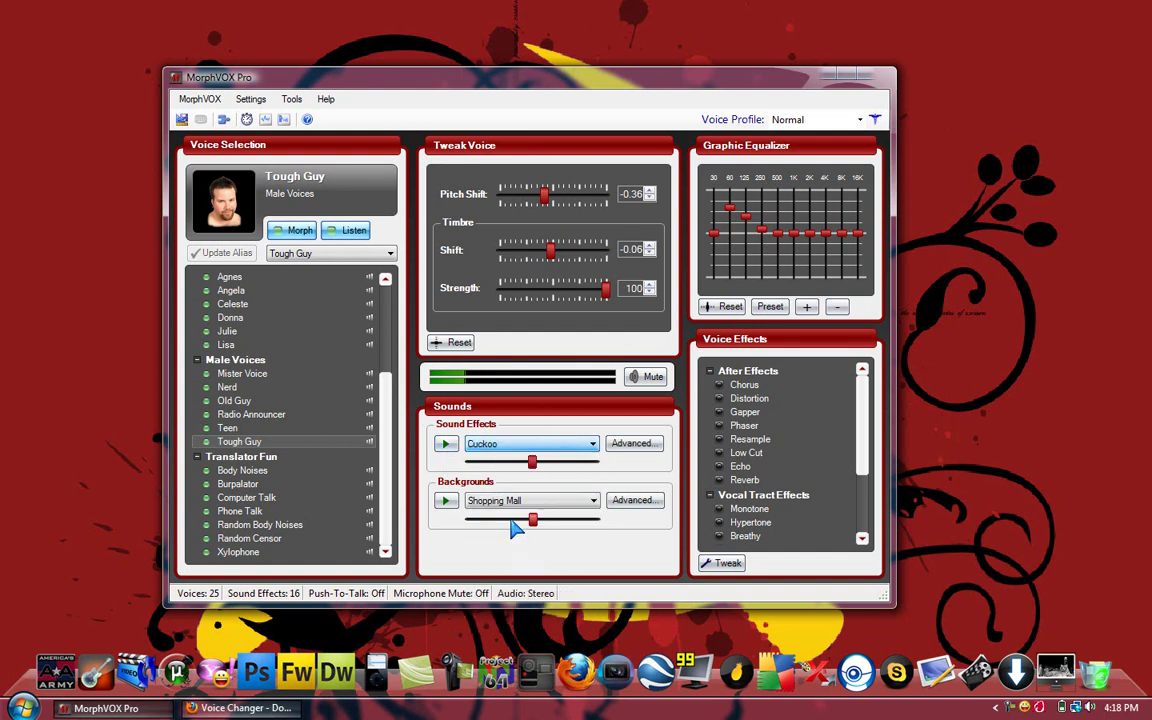
pyautogui.click(446, 446)
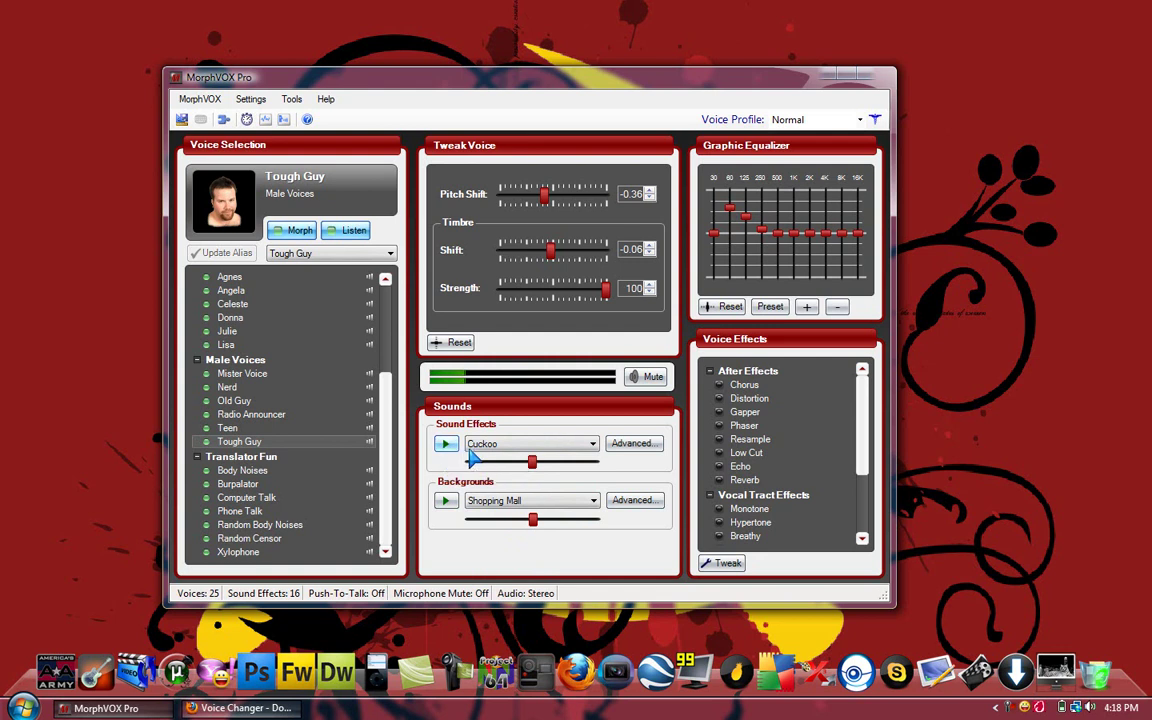
pyautogui.click(530, 444)
pyautogui.click(484, 614)
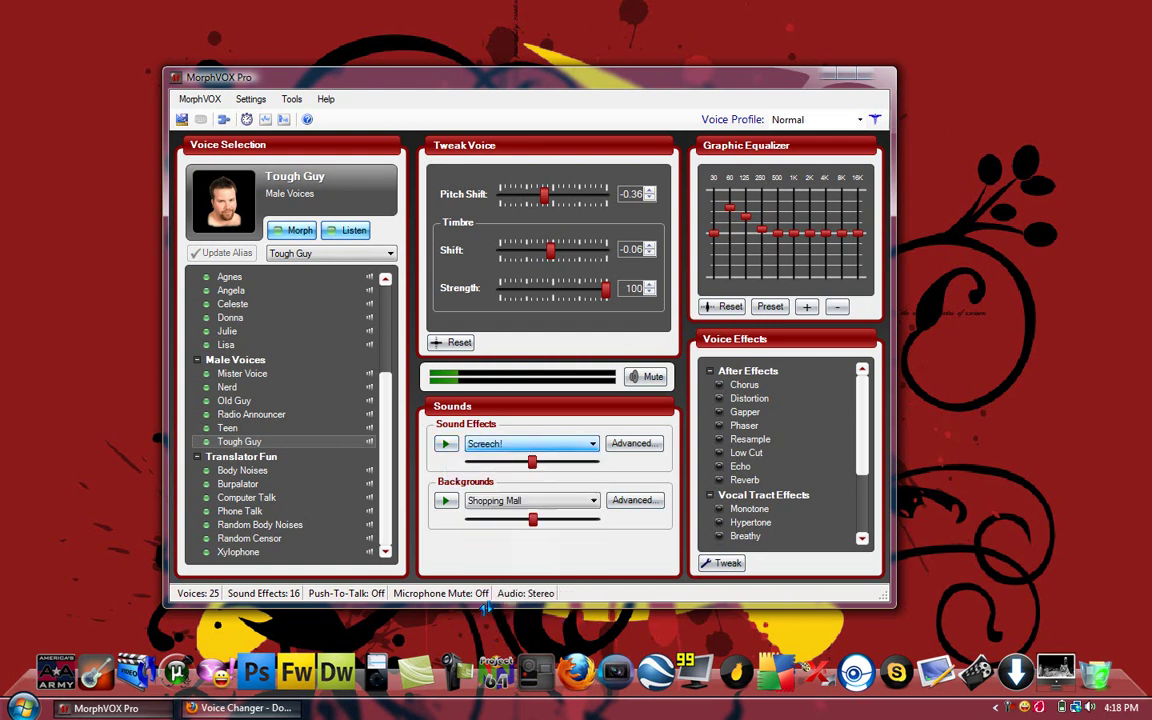
pyautogui.click(446, 444)
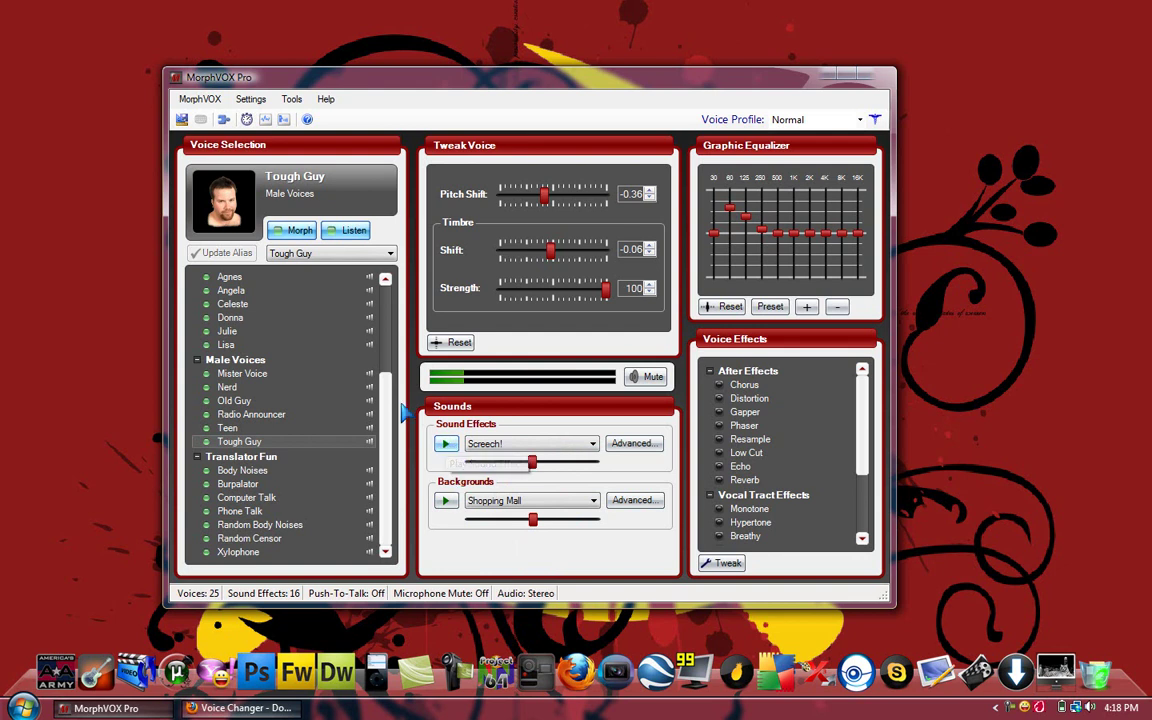
pyautogui.moveTo(387, 401); pyautogui.dragTo(394, 429)
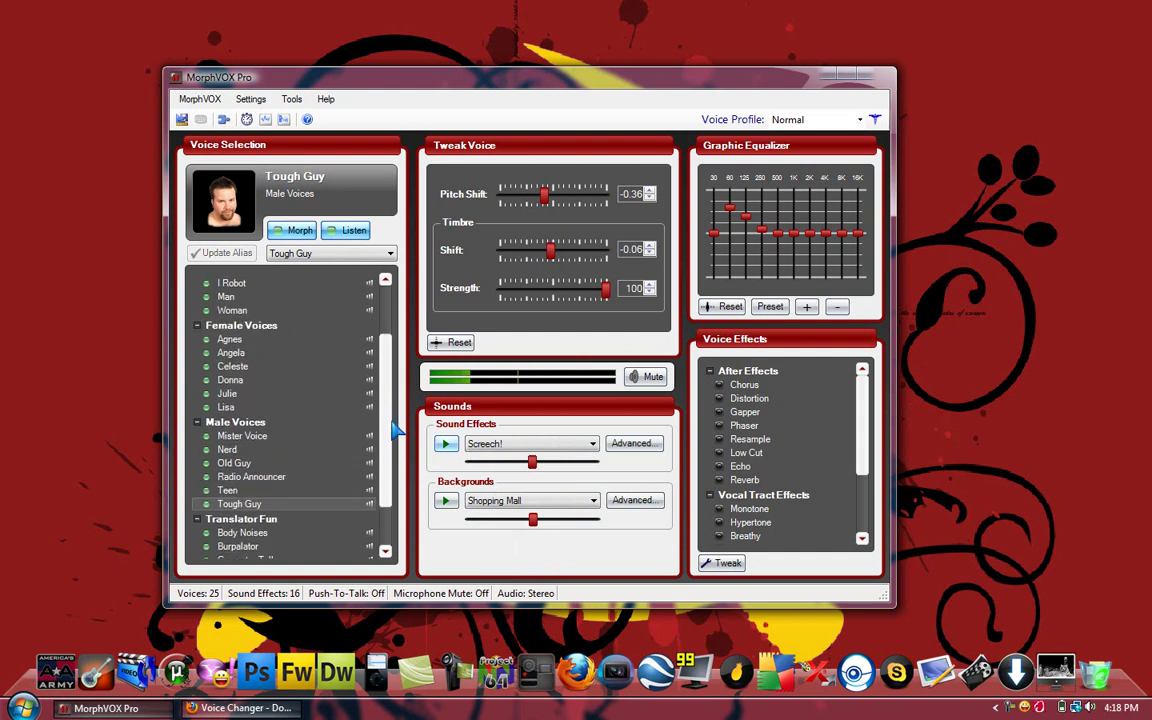
# Dismiss the MorphVOX actions menu and minimize MorphVOX Pro and Firefox to clear the desktop
pyautogui.click(193, 101)
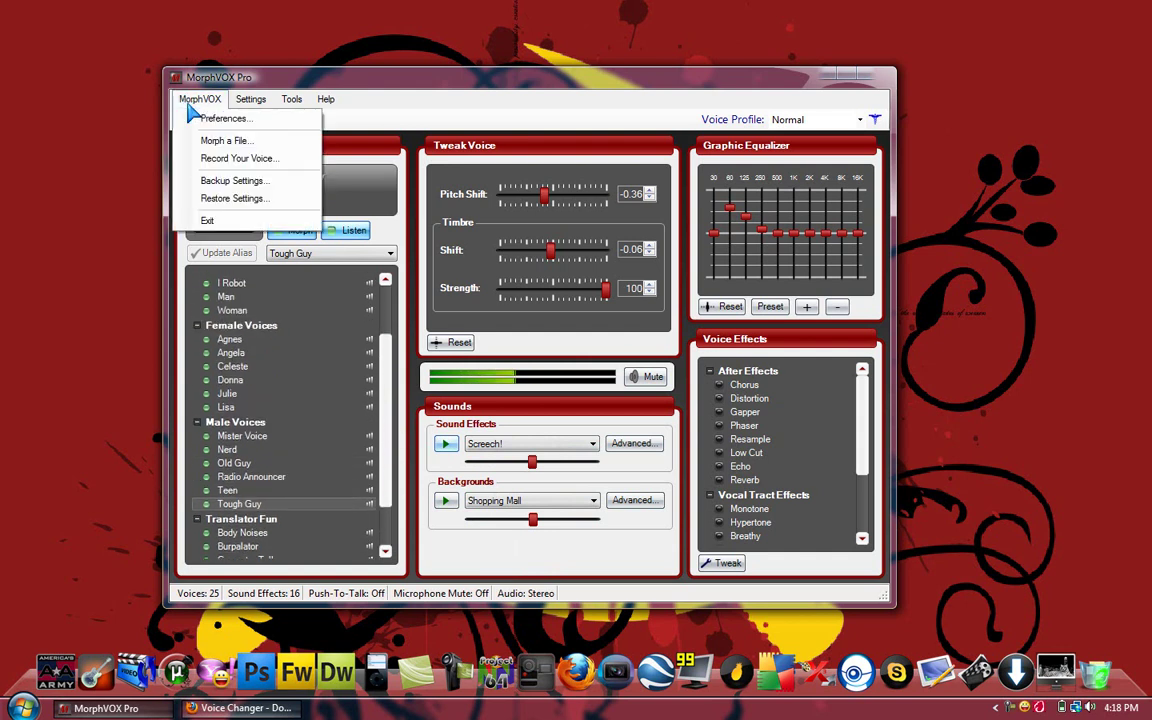
pyautogui.click(192, 100)
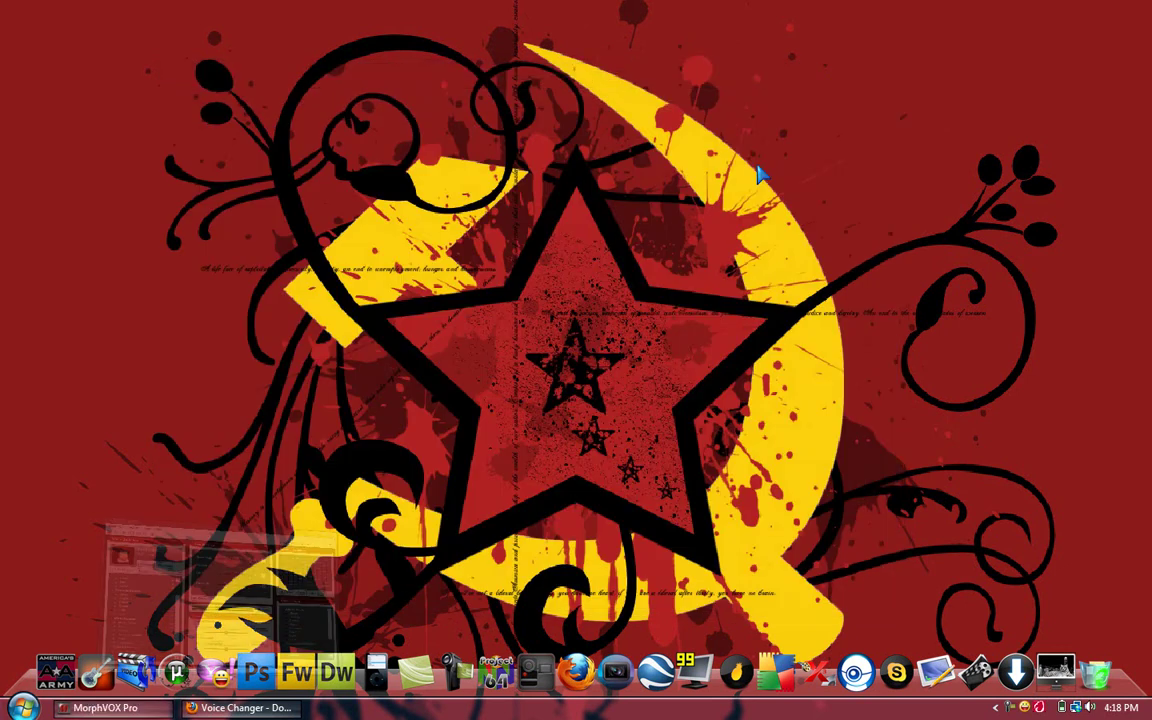
pyautogui.click(829, 75)
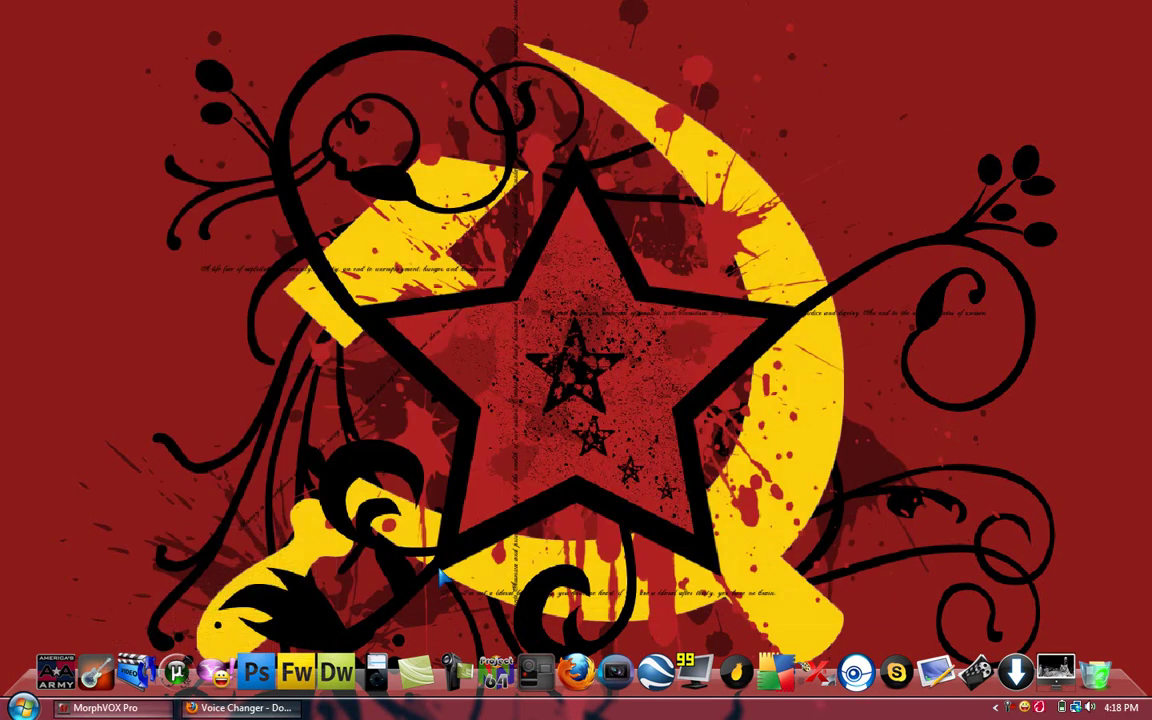
pyautogui.click(205, 709)
pyautogui.click(205, 709)
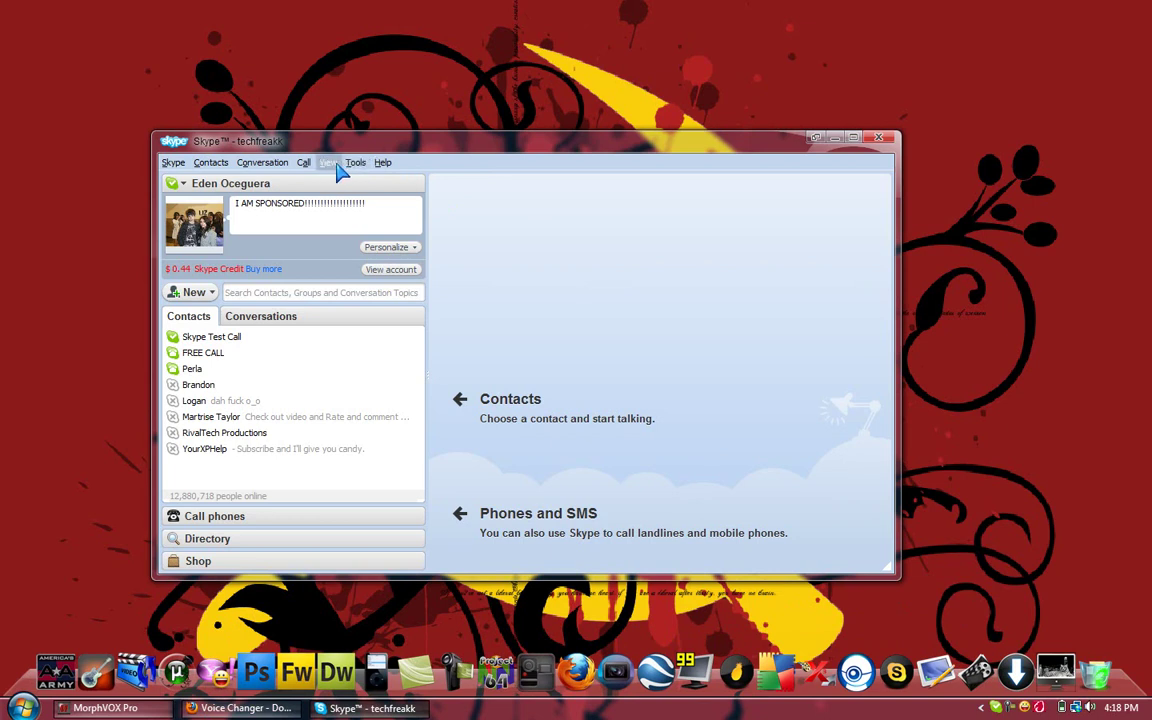
# Set Skype's microphone to Screaming Bee Audio under Tools > Options > Audio settings, save, and close Skype
pyautogui.click(357, 165)
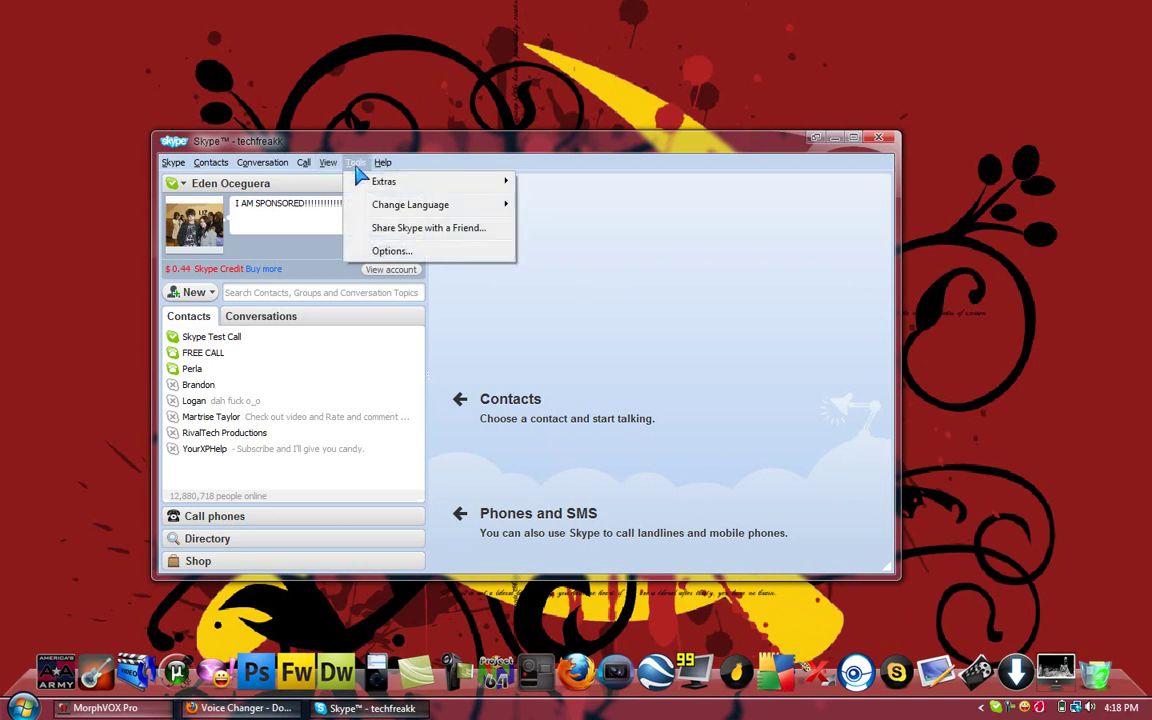
pyautogui.click(384, 251)
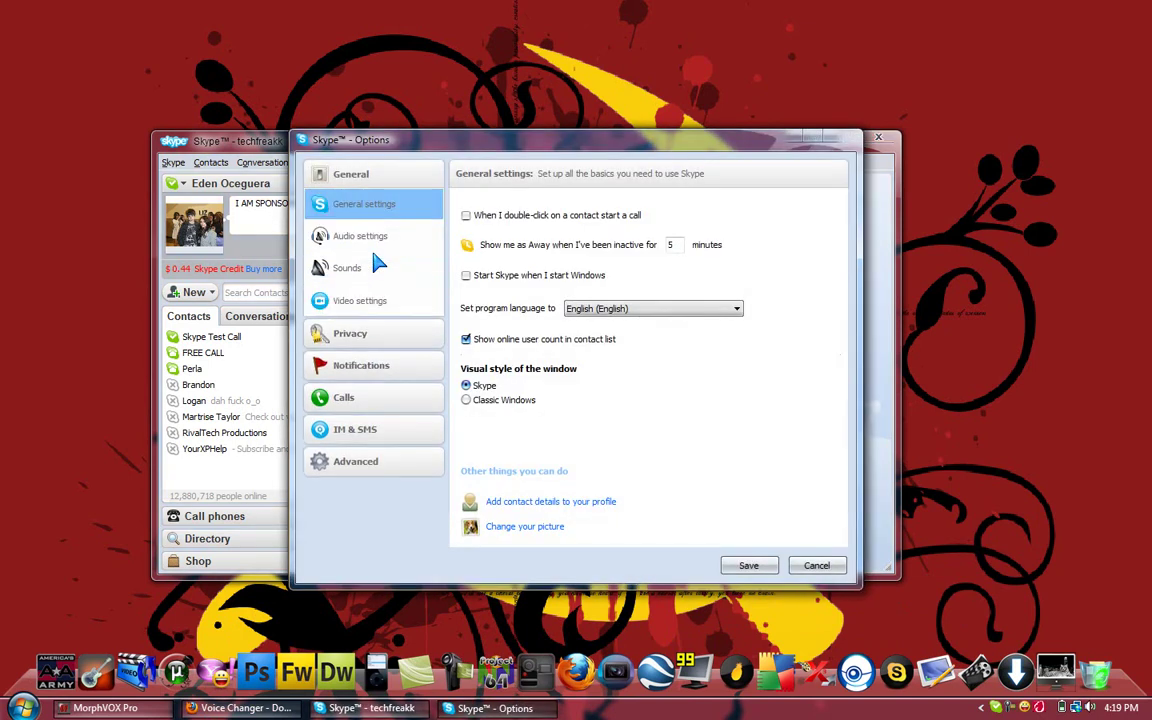
pyautogui.click(364, 247)
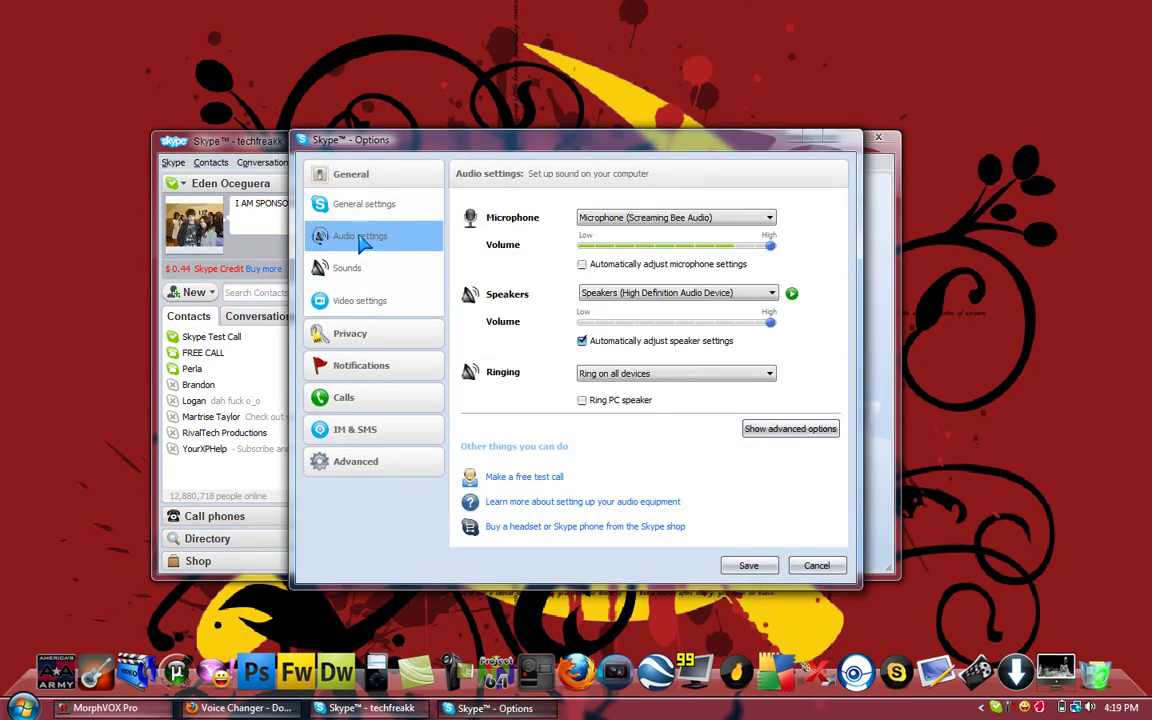
pyautogui.click(625, 220)
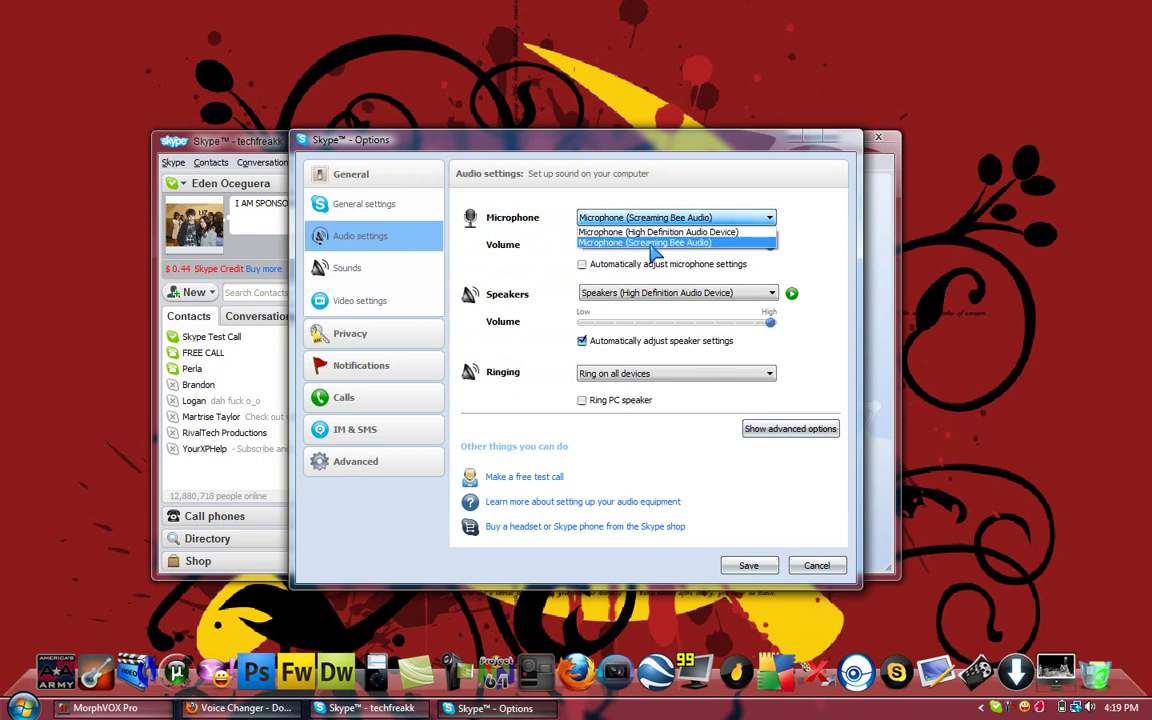
pyautogui.click(650, 243)
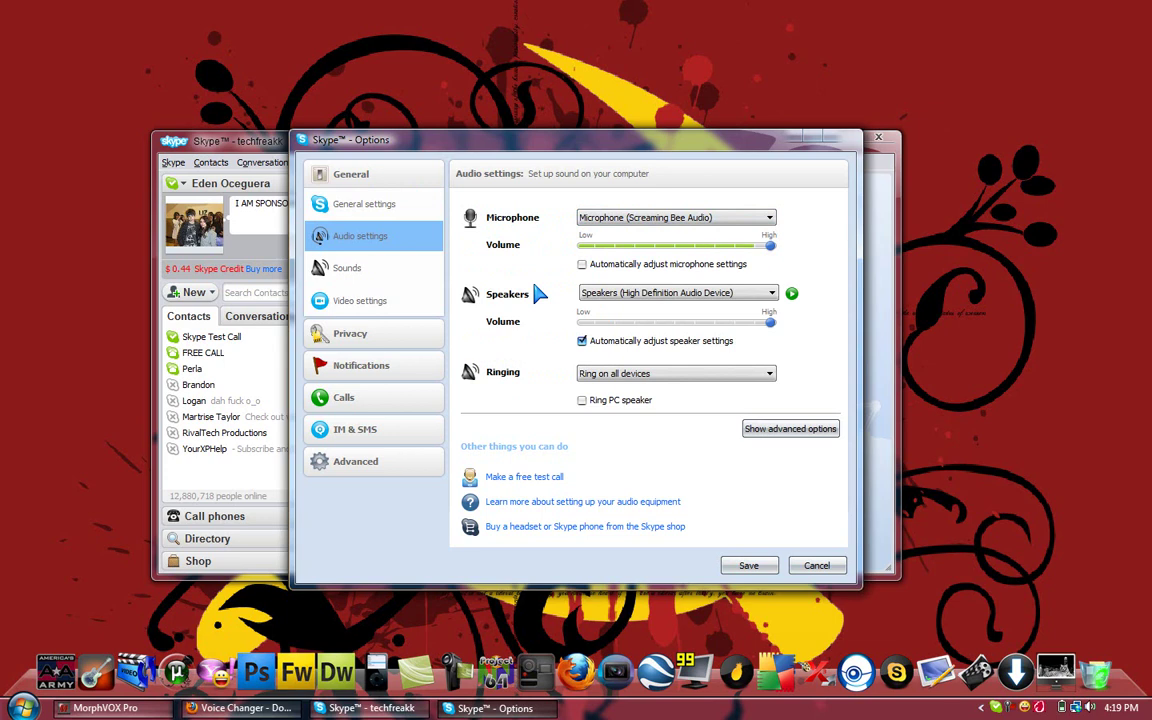
pyautogui.click(765, 568)
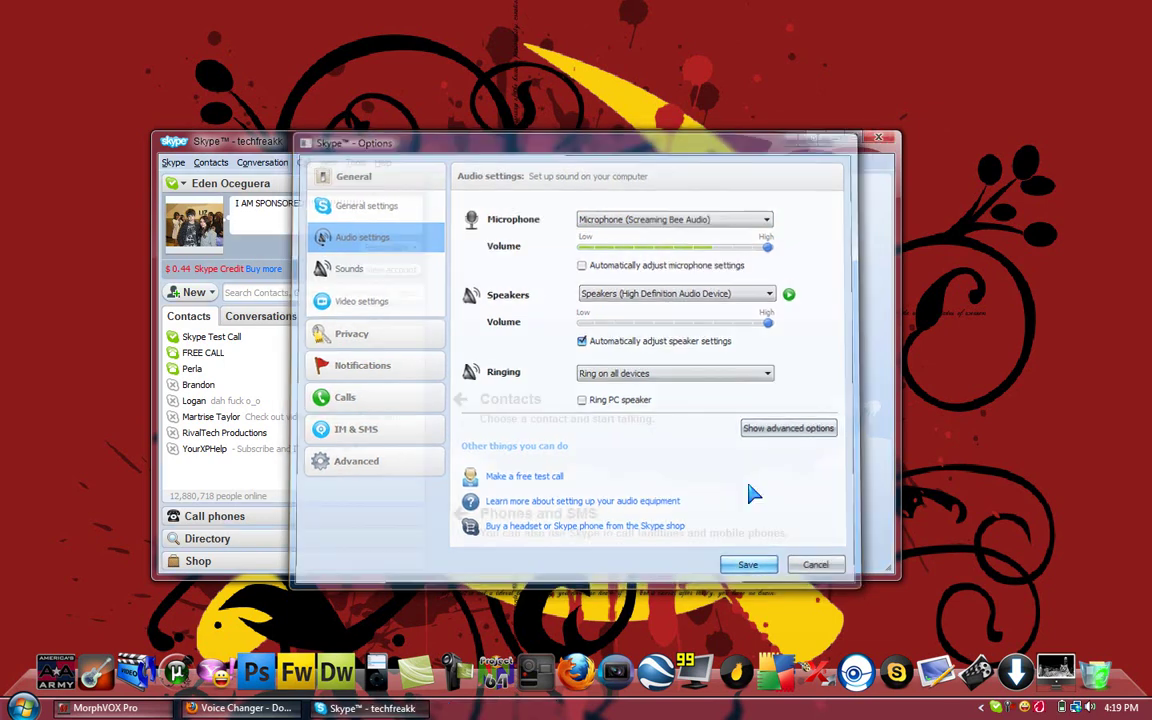
pyautogui.click(878, 140)
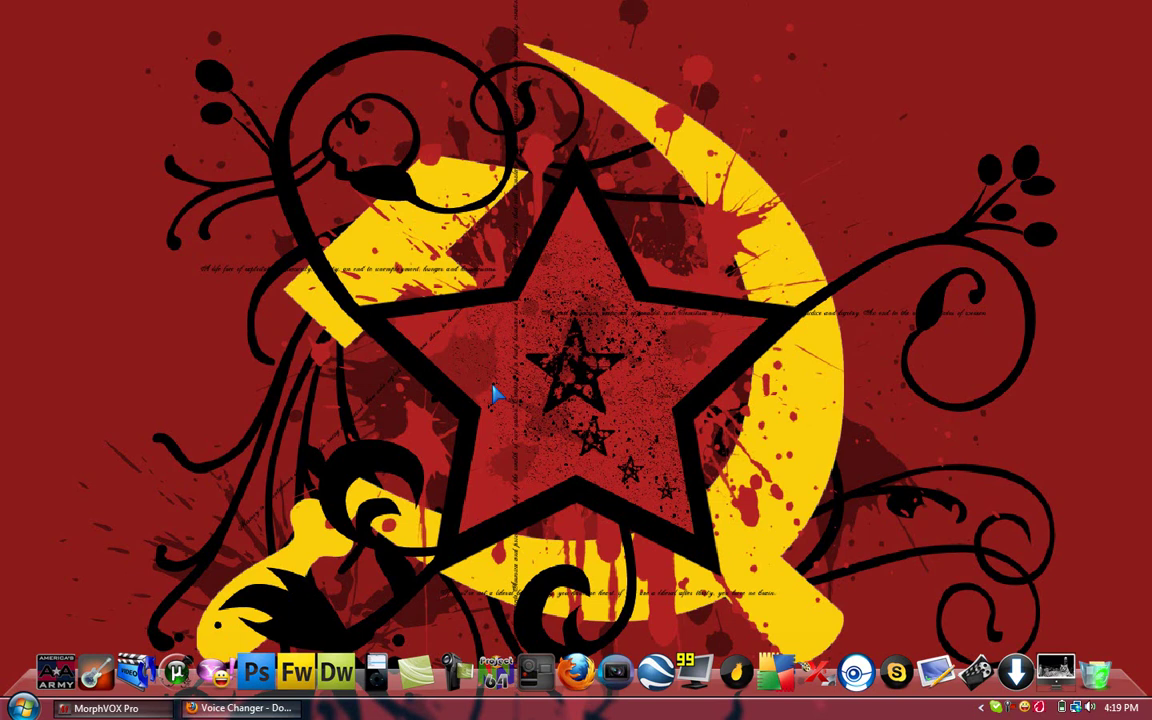
pyautogui.moveTo(259, 709)
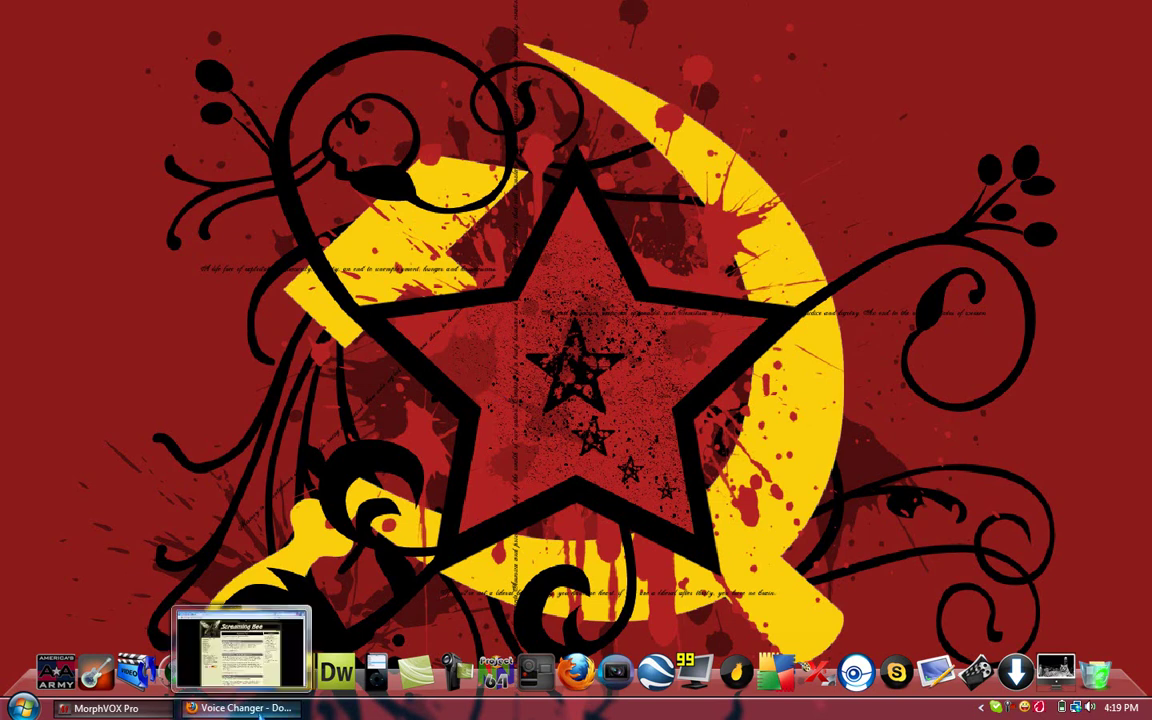